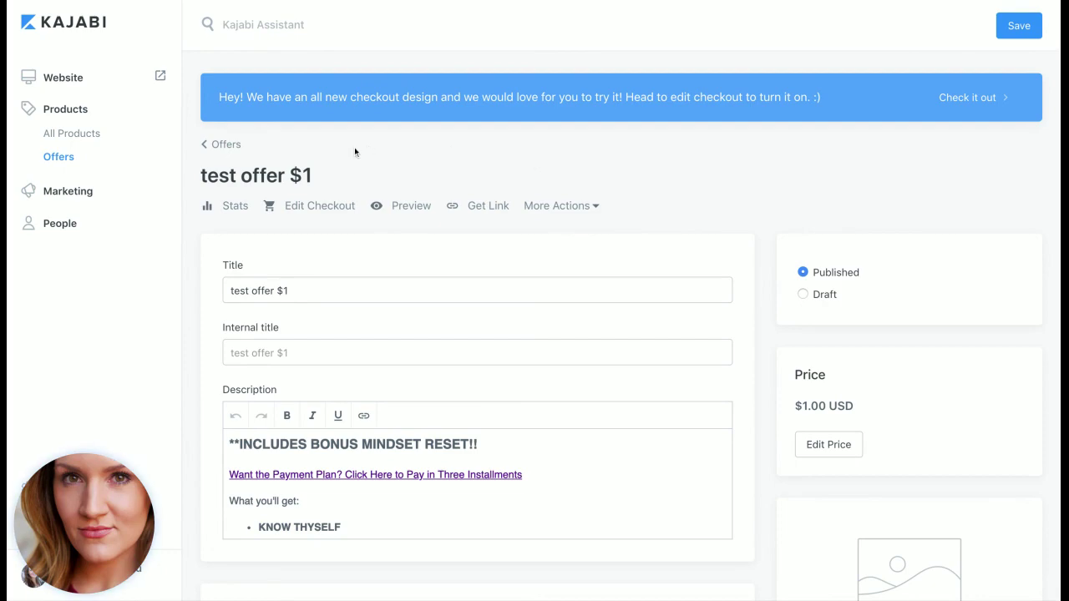
# Look over the offer page, opening and then dismissing the offer's extra actions menu.
pyautogui.scroll(-5, 317, 105)
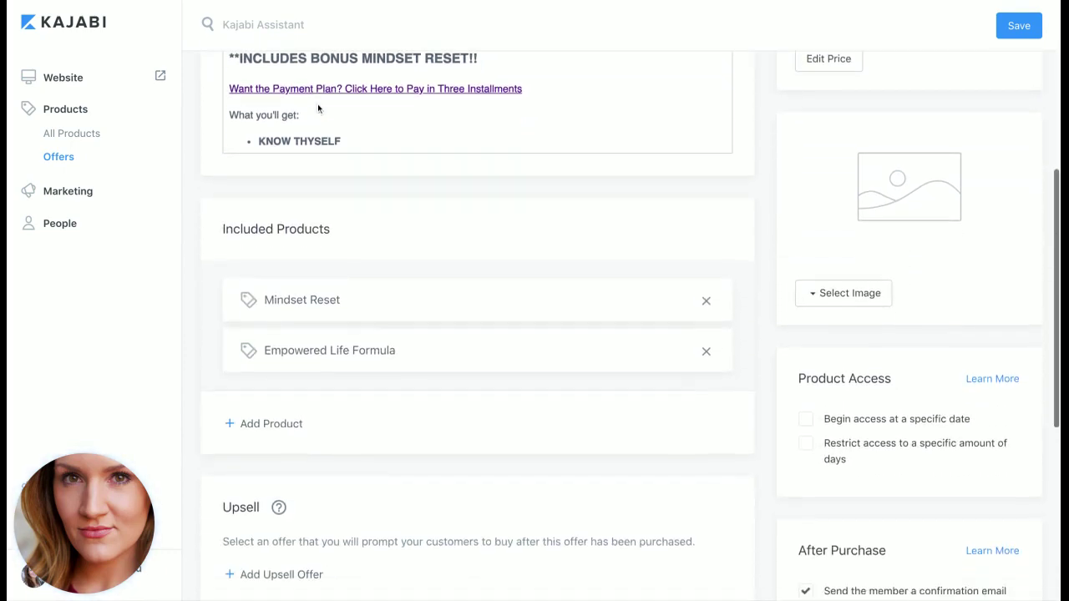
pyautogui.scroll(6, 317, 105)
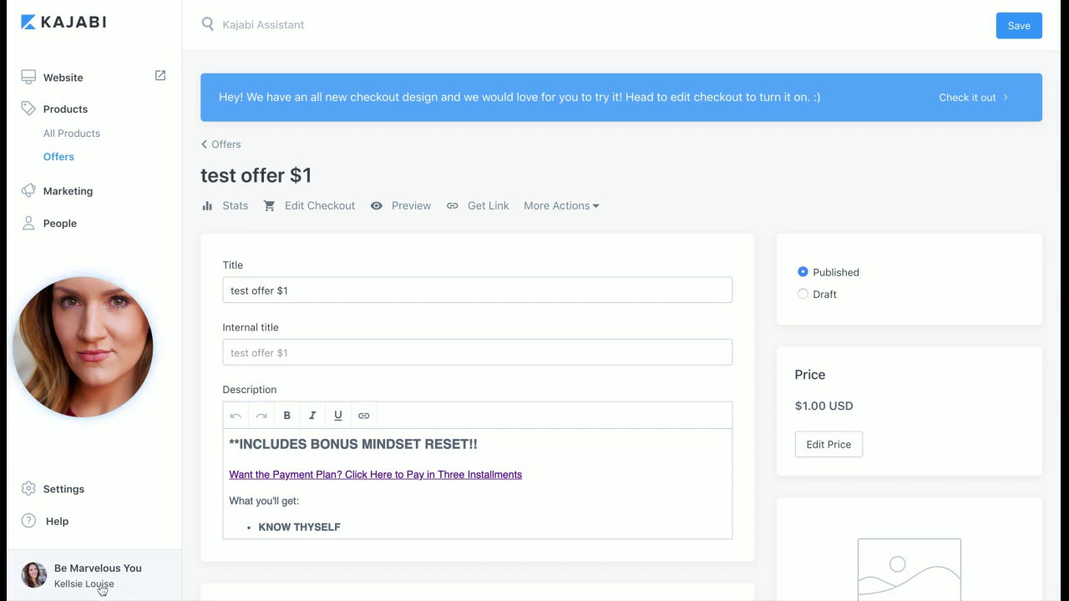
pyautogui.moveTo(80, 351)
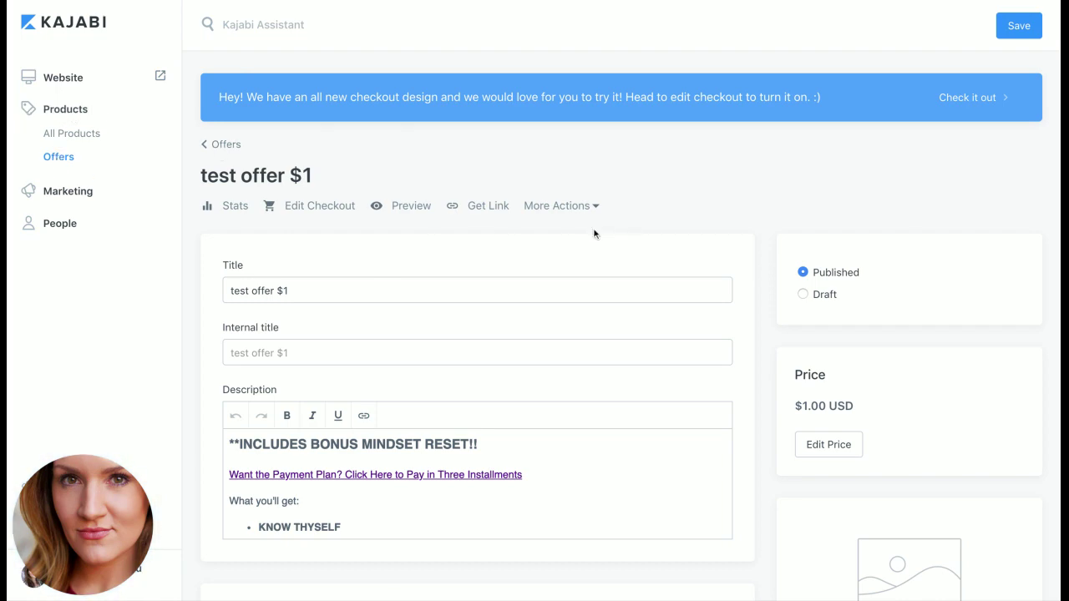
pyautogui.scroll(-8, 595, 234)
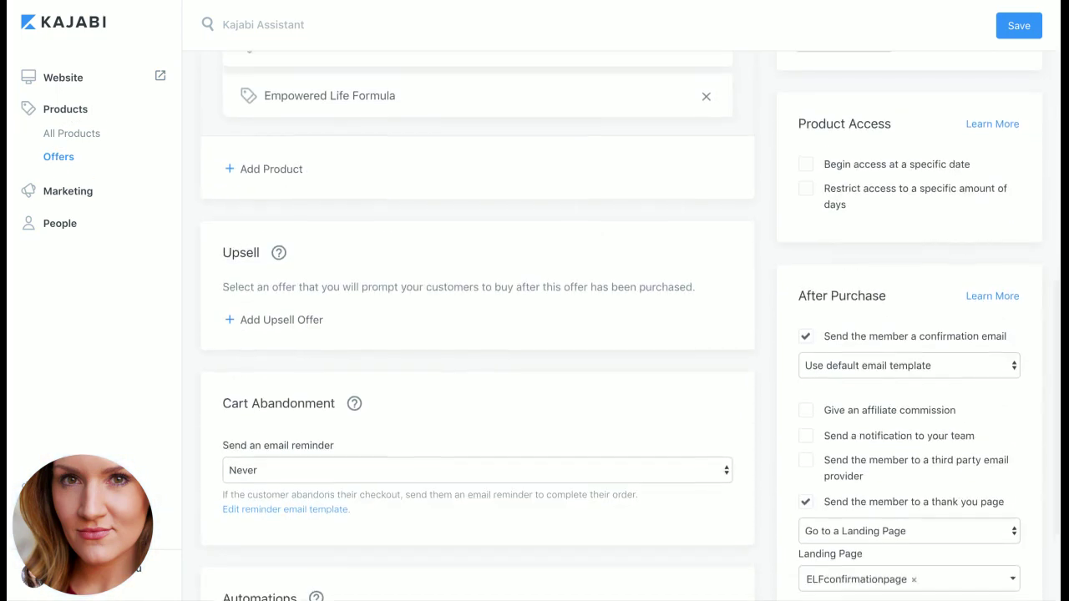
pyautogui.scroll(8, 478, 334)
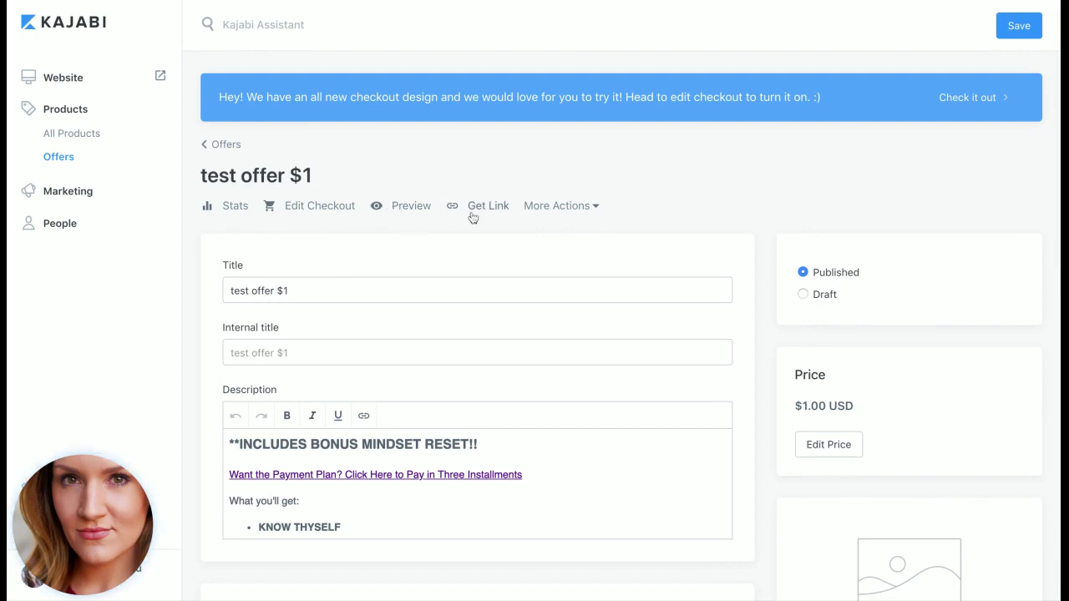
pyautogui.click(578, 208)
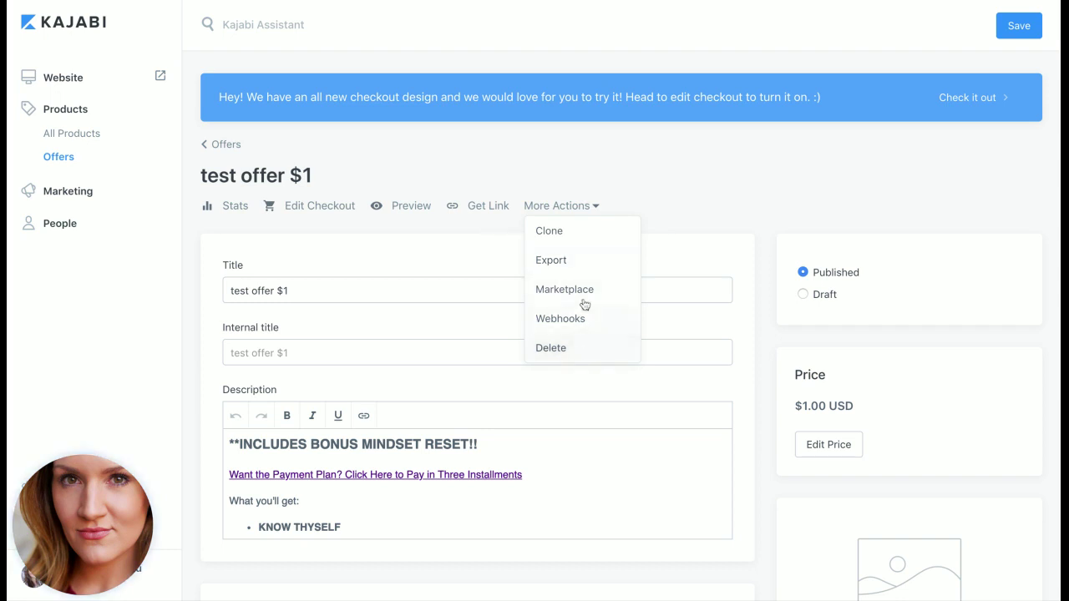
pyautogui.click(695, 220)
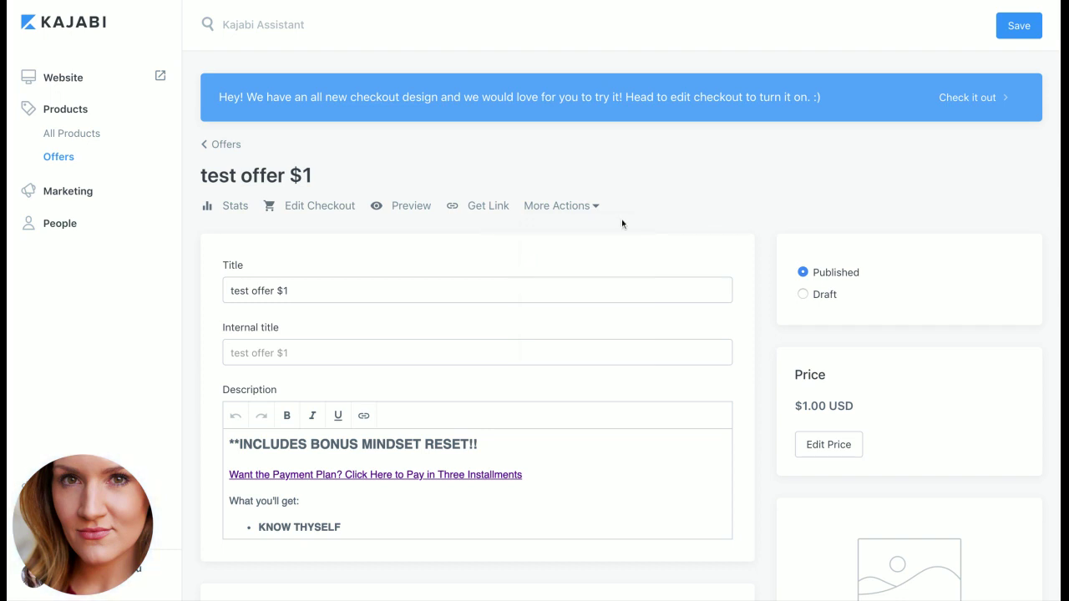
# Click into the offer's internal title and scroll through the offer settings.
pyautogui.scroll(-3, 564, 249)
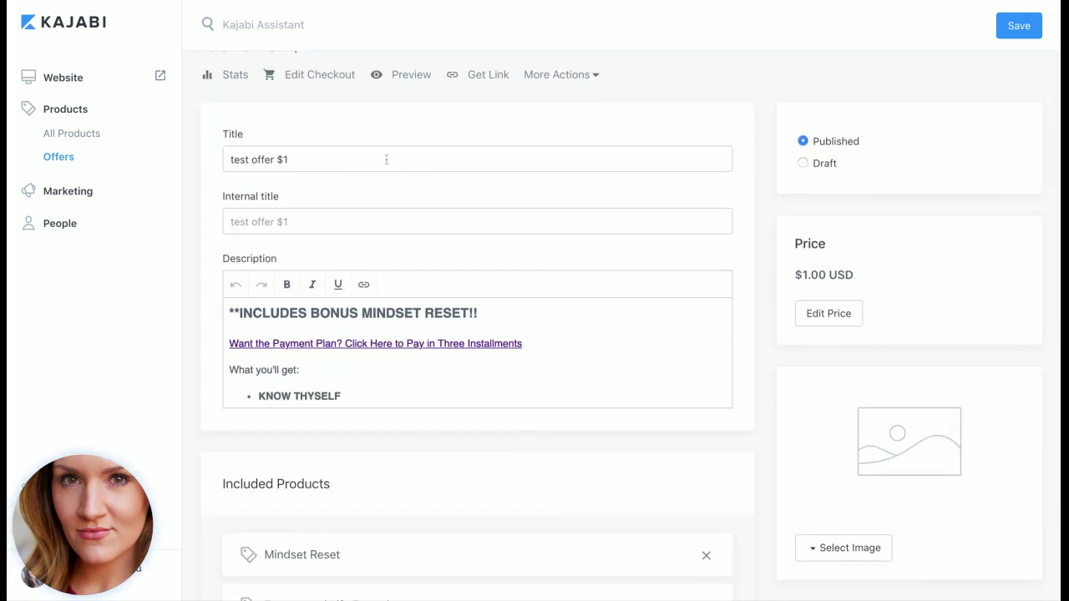
pyautogui.click(292, 220)
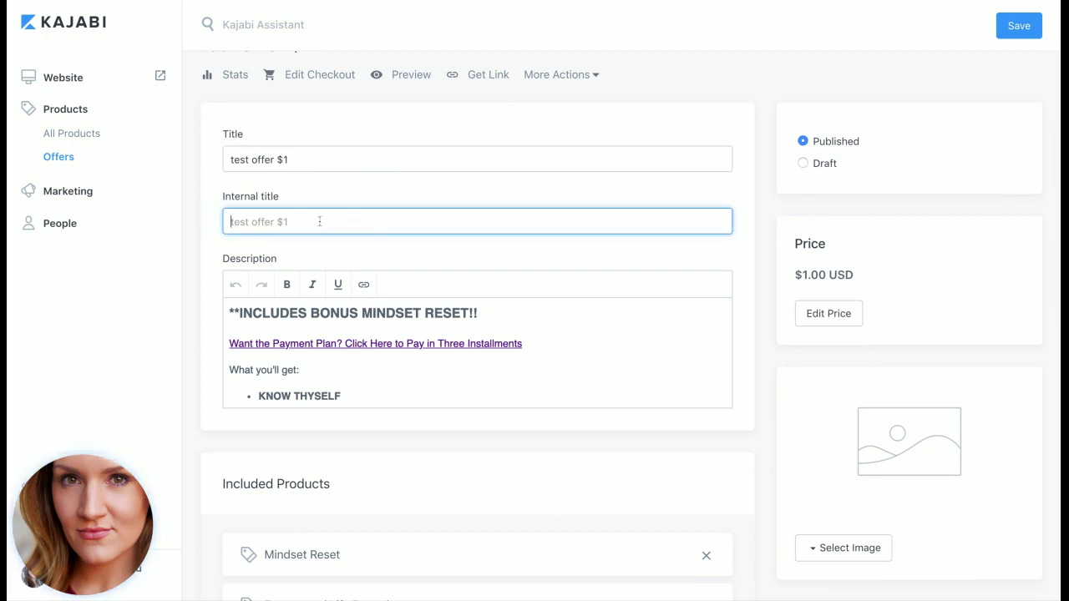
pyautogui.scroll(-10, 337, 348)
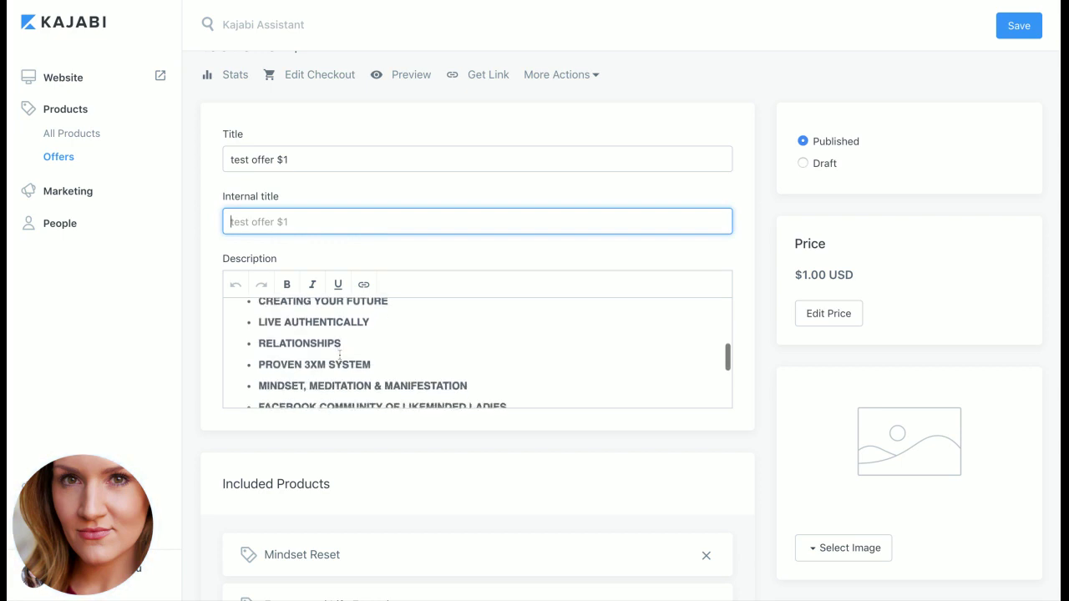
pyautogui.scroll(-2, 339, 354)
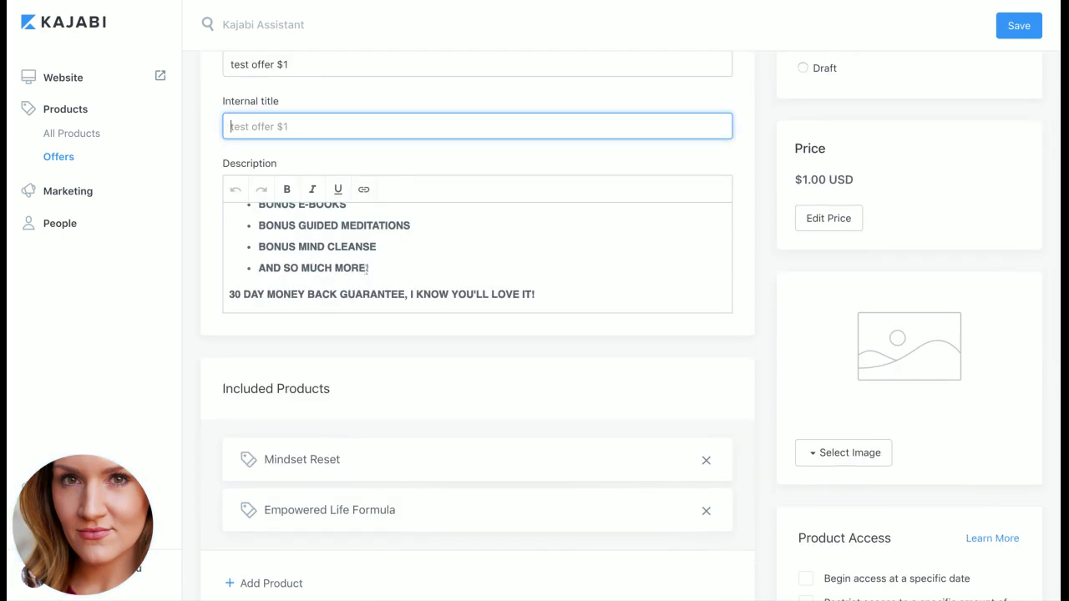
pyautogui.scroll(1, 367, 270)
pyautogui.scroll(-2, 365, 348)
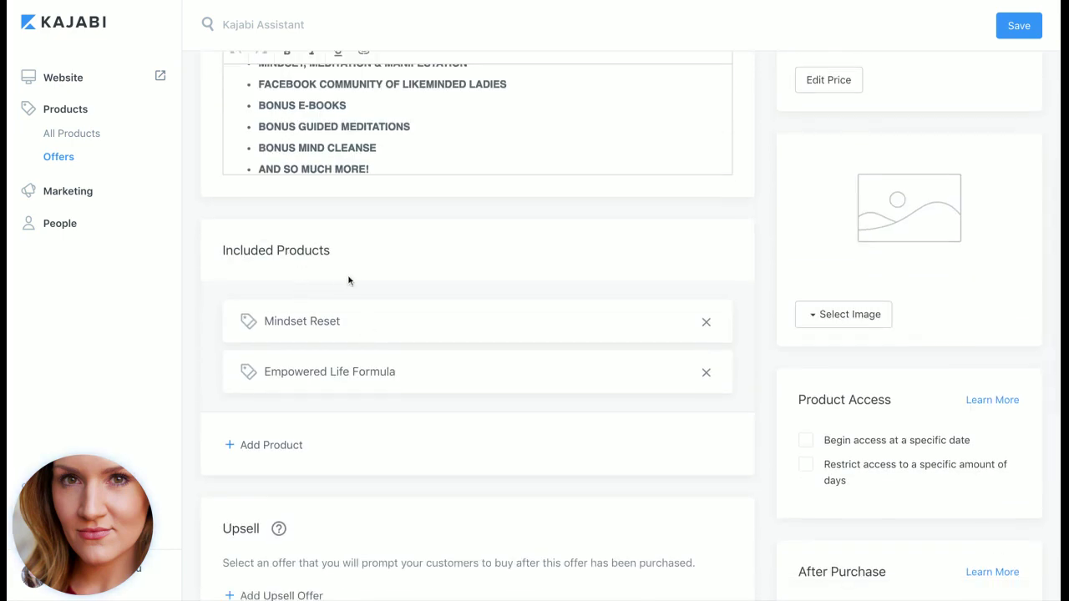
# Remove Mindset Reset from Included Products, then start re-adding it but cancel the dialog.
pyautogui.click(706, 323)
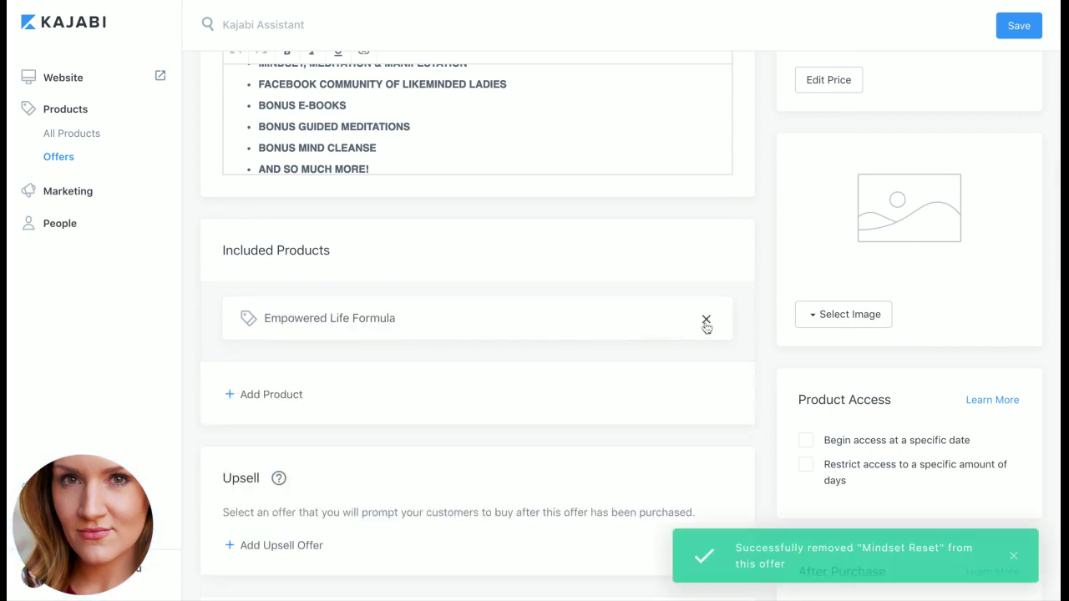
pyautogui.click(277, 399)
pyautogui.click(314, 401)
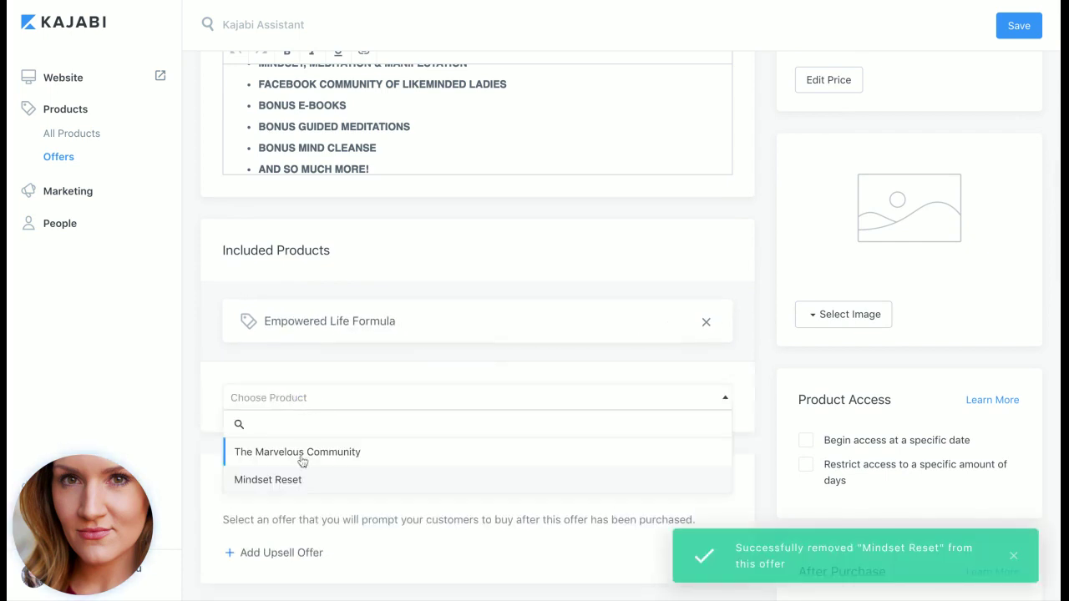
pyautogui.click(270, 479)
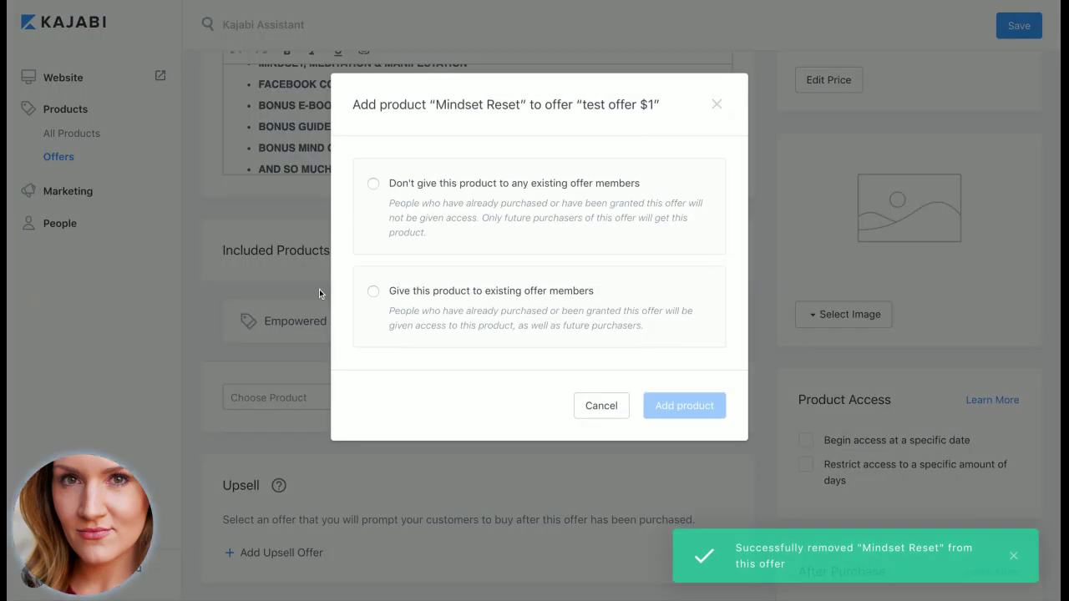
pyautogui.click(603, 404)
pyautogui.scroll(-1, 569, 269)
pyautogui.scroll(10, 569, 268)
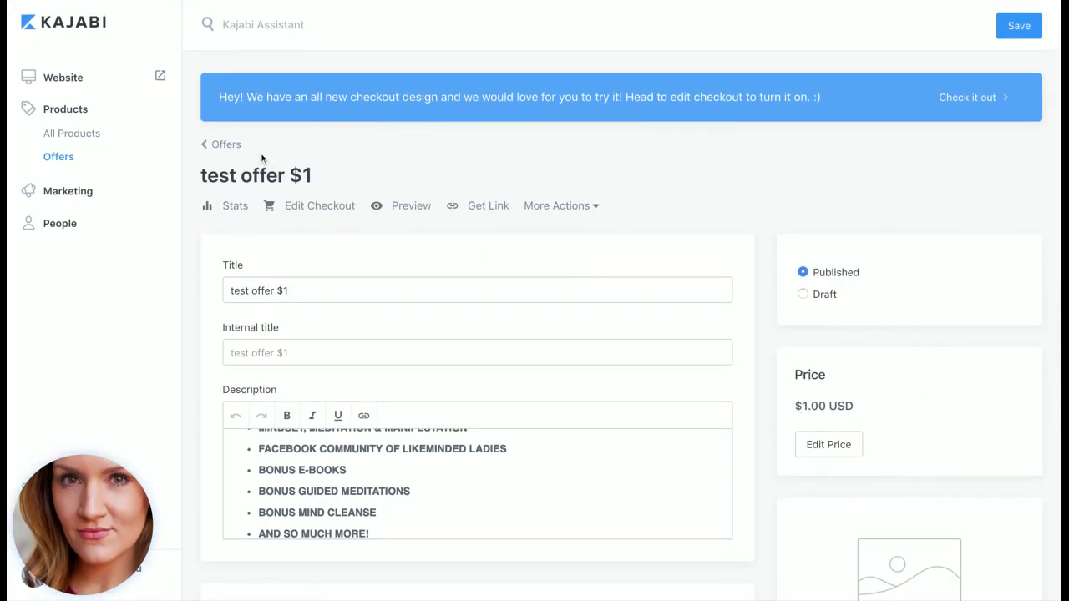
pyautogui.scroll(-8, 602, 229)
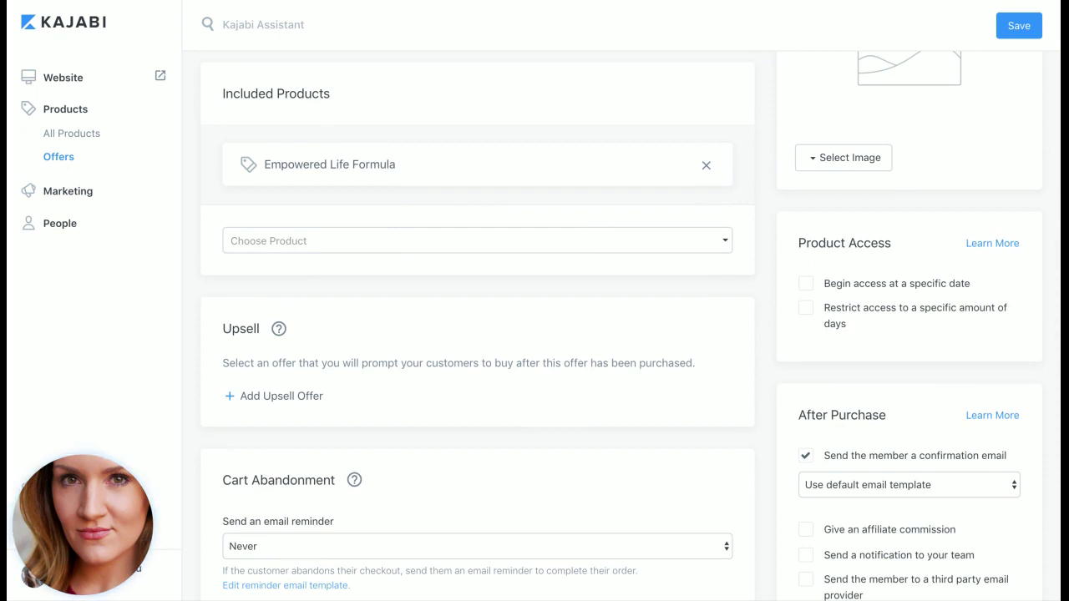
pyautogui.click(284, 240)
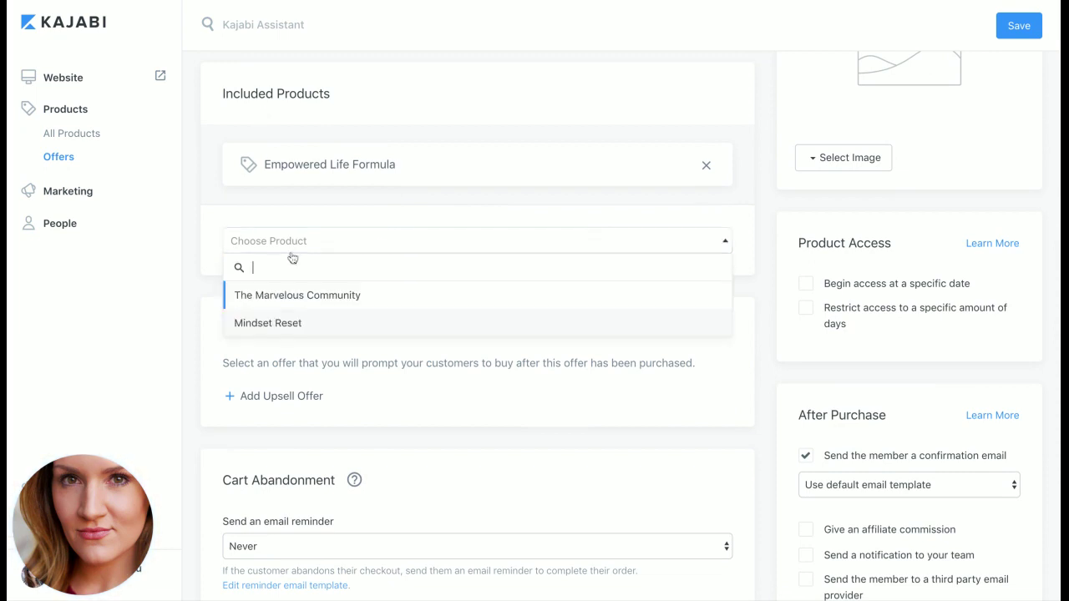
pyautogui.click(338, 219)
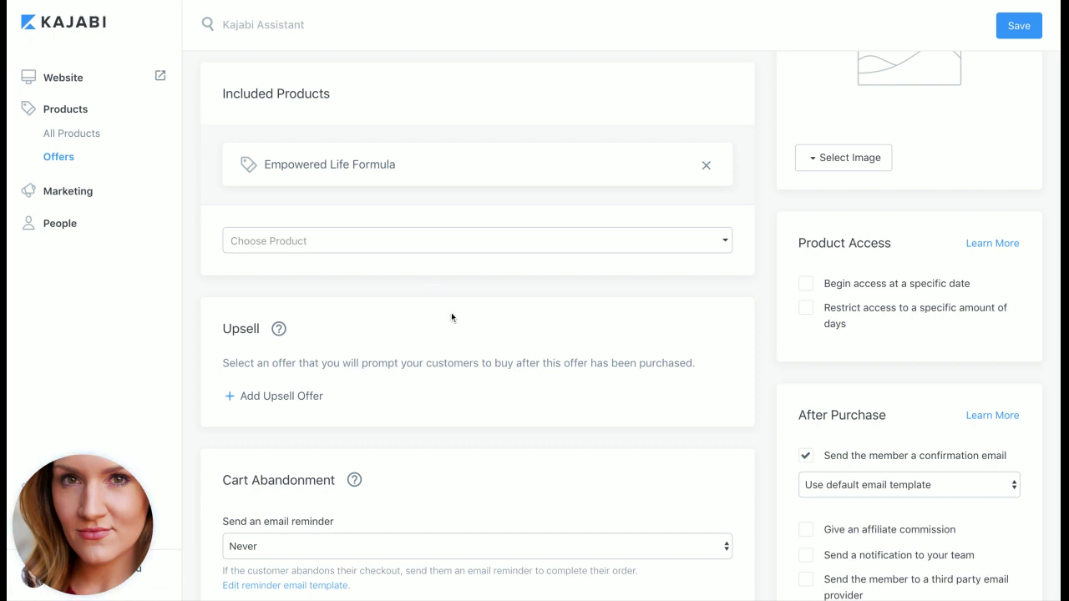
pyautogui.scroll(-3, 451, 315)
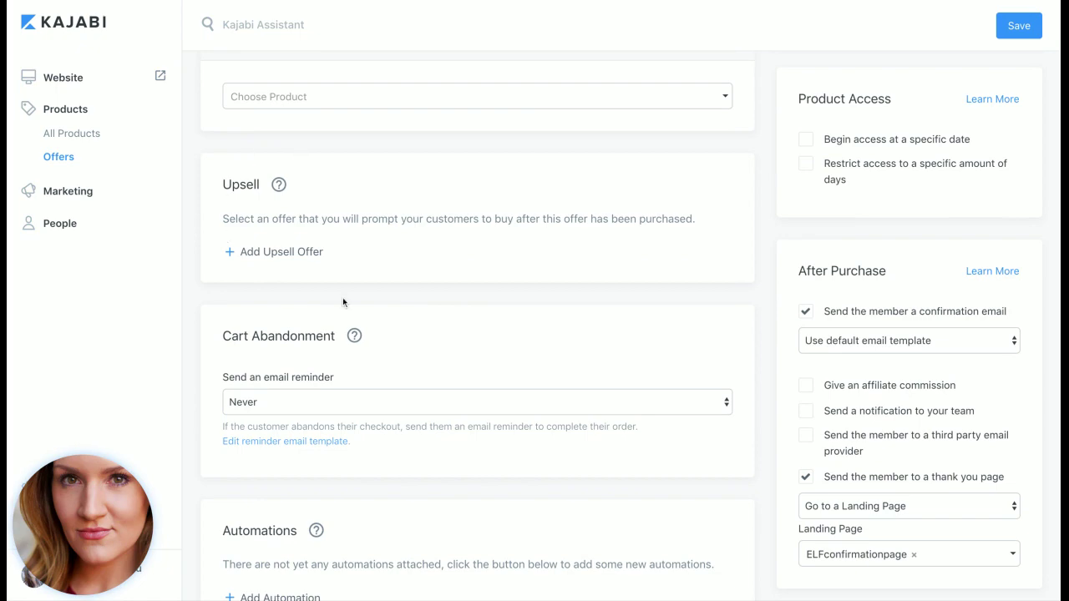
pyautogui.scroll(-2, 337, 187)
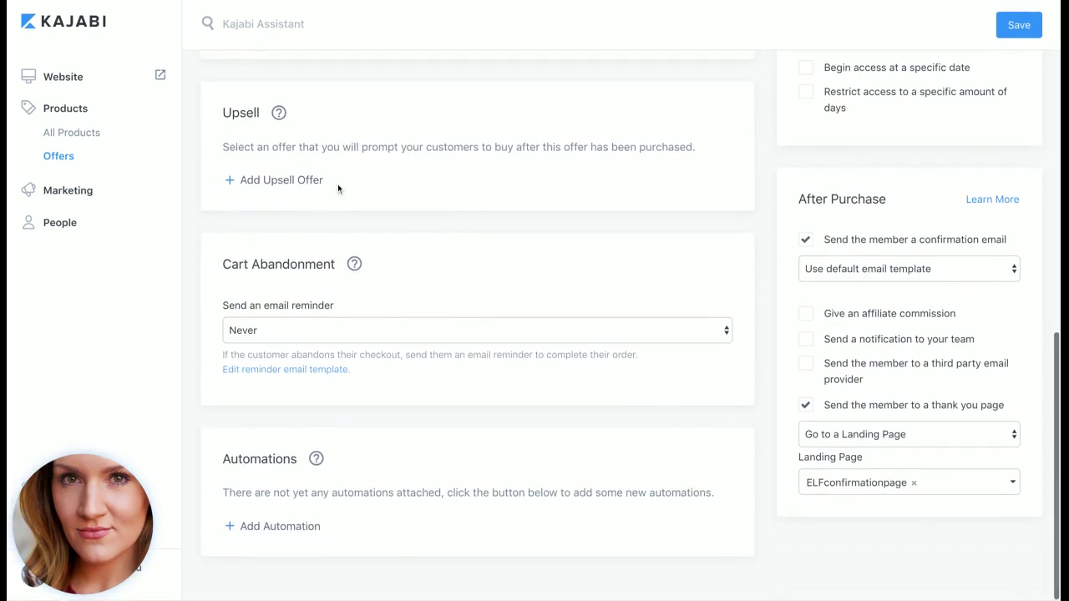
pyautogui.scroll(9, 554, 229)
pyautogui.scroll(-8, 554, 229)
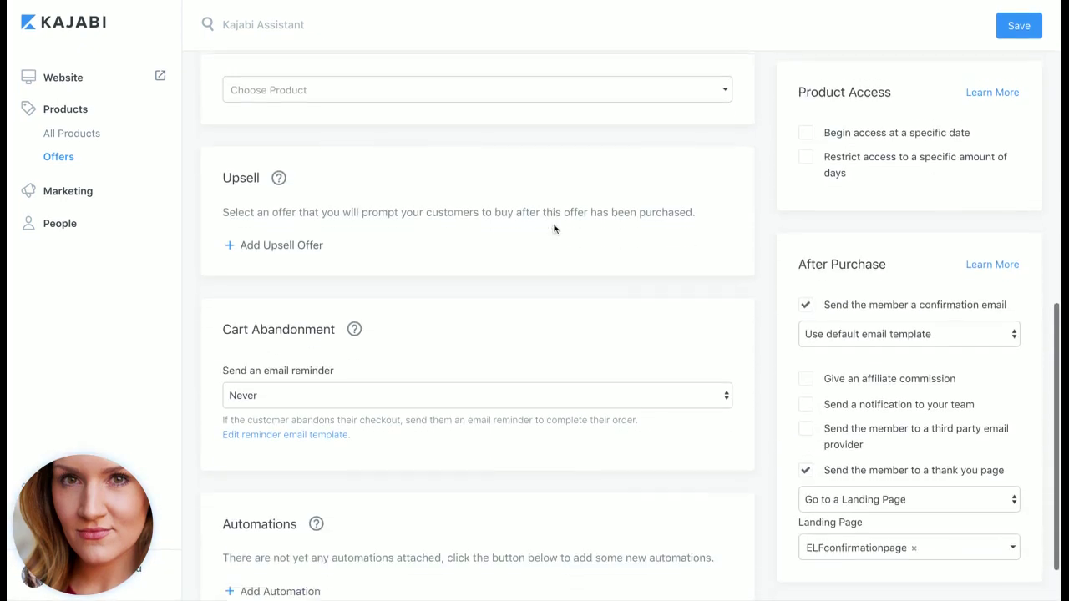
pyautogui.scroll(-1, 554, 229)
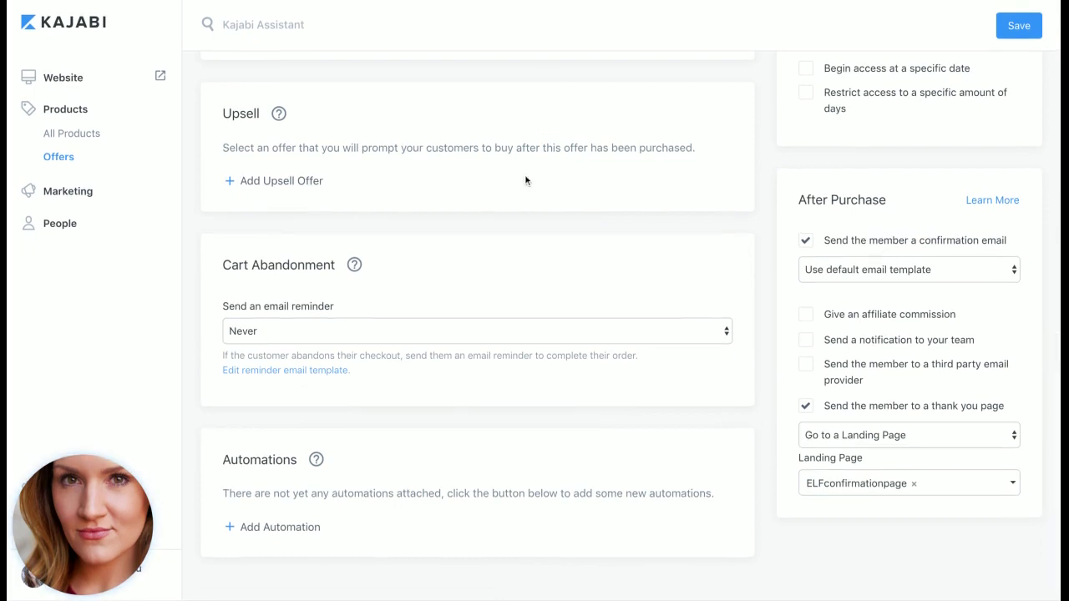
pyautogui.click(307, 331)
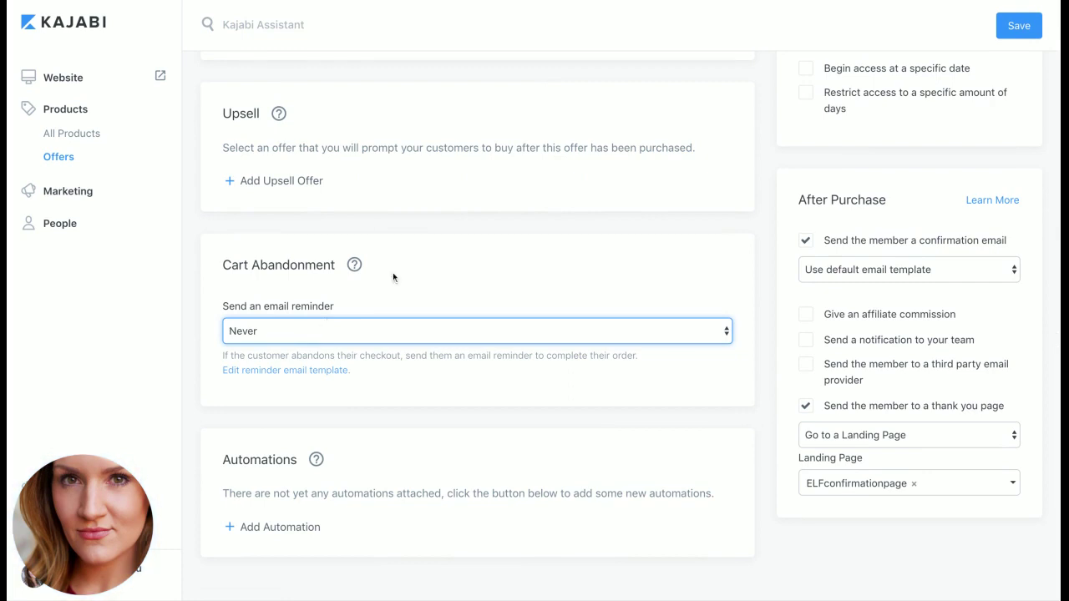
pyautogui.click(279, 533)
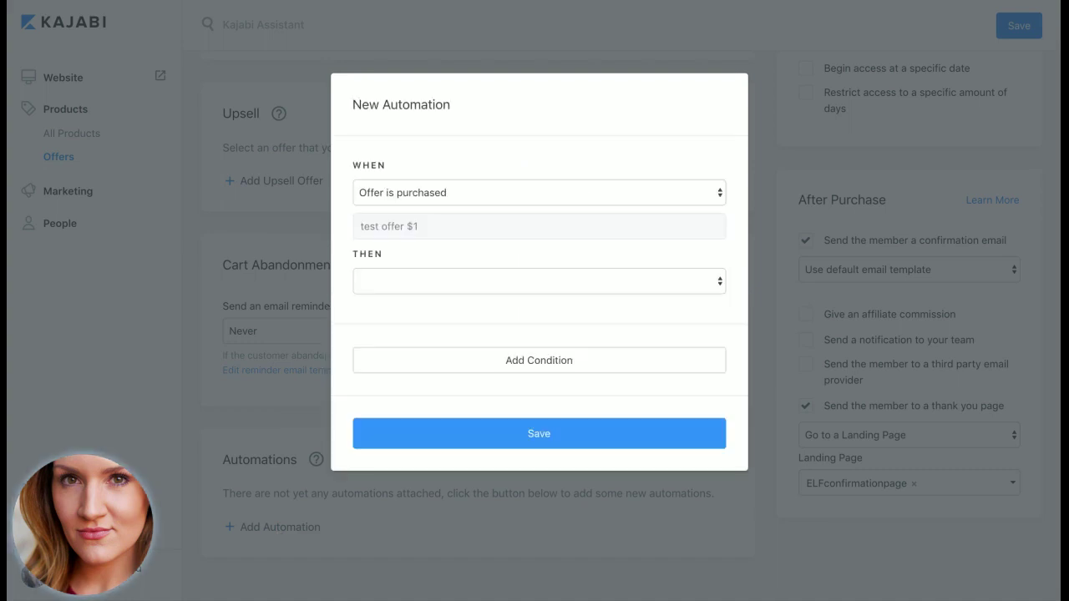
pyautogui.click(520, 189)
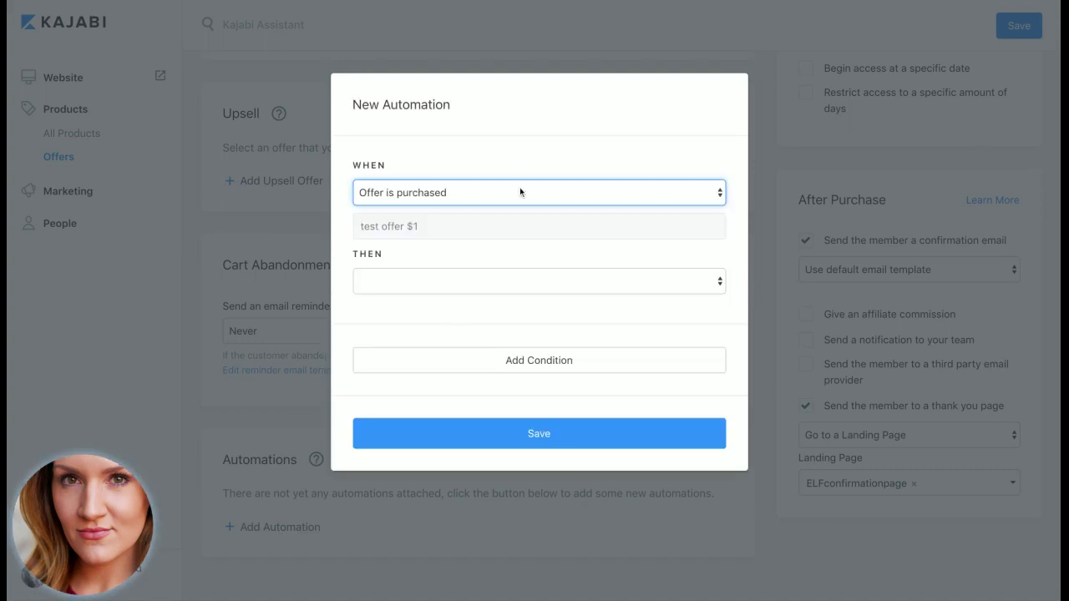
pyautogui.click(459, 279)
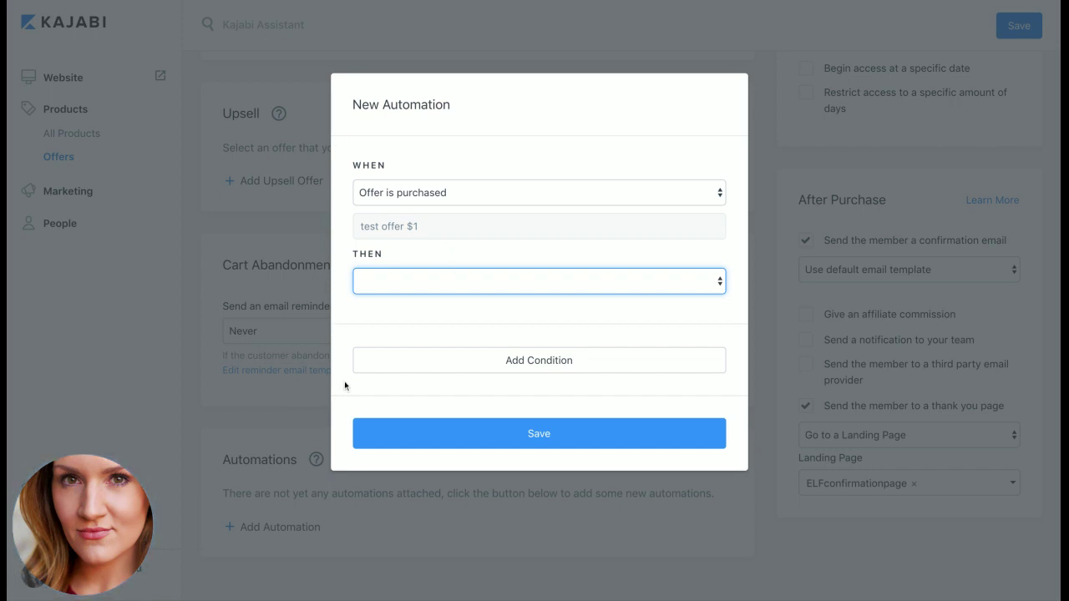
pyautogui.click(543, 497)
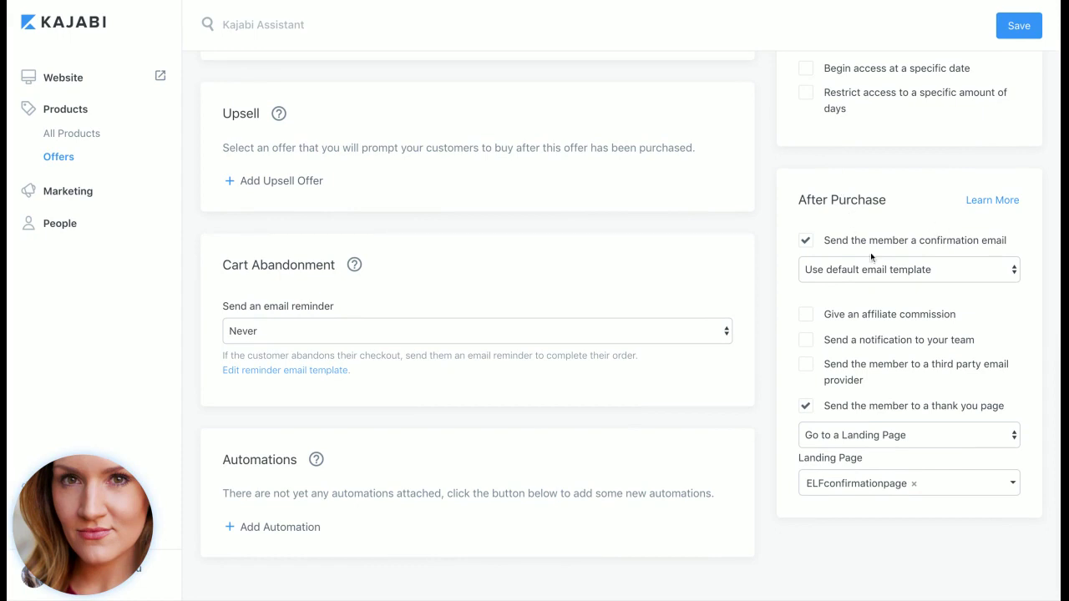
pyautogui.click(893, 280)
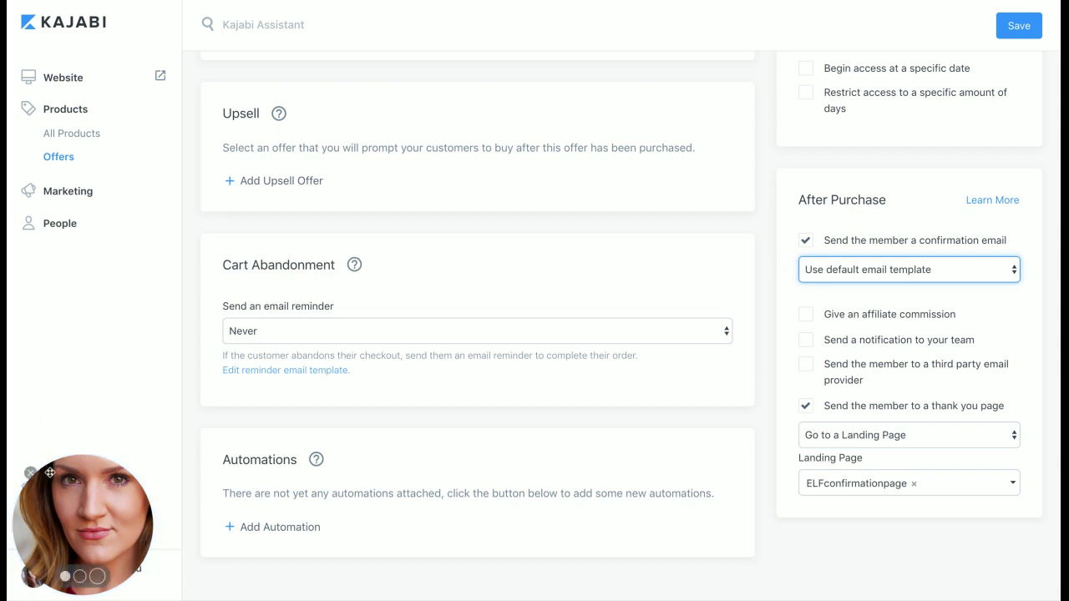
pyautogui.moveTo(69, 598); pyautogui.dragTo(69, 501)
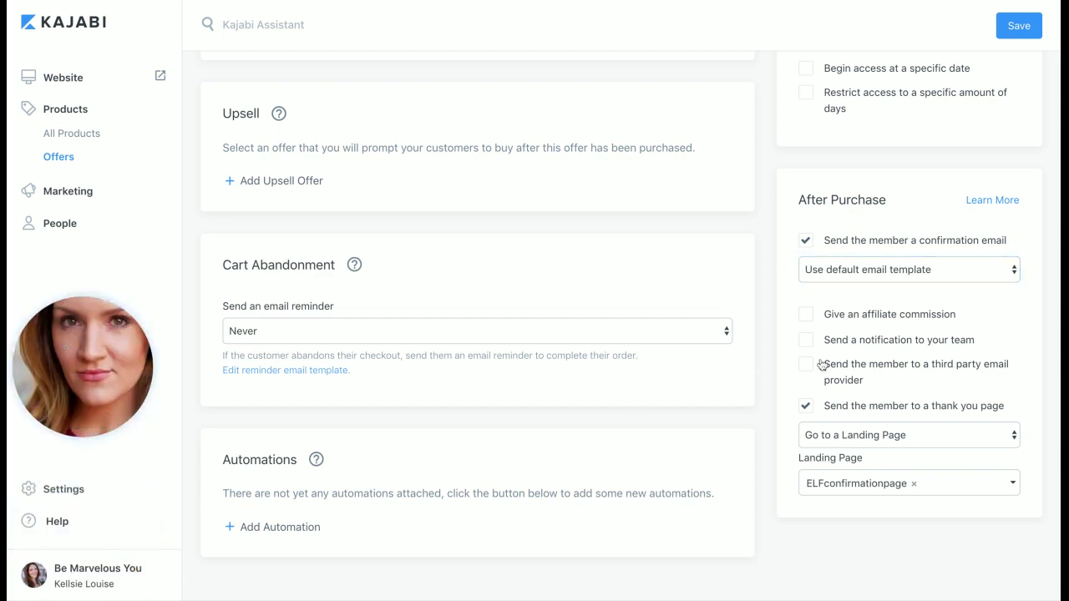
pyautogui.click(870, 272)
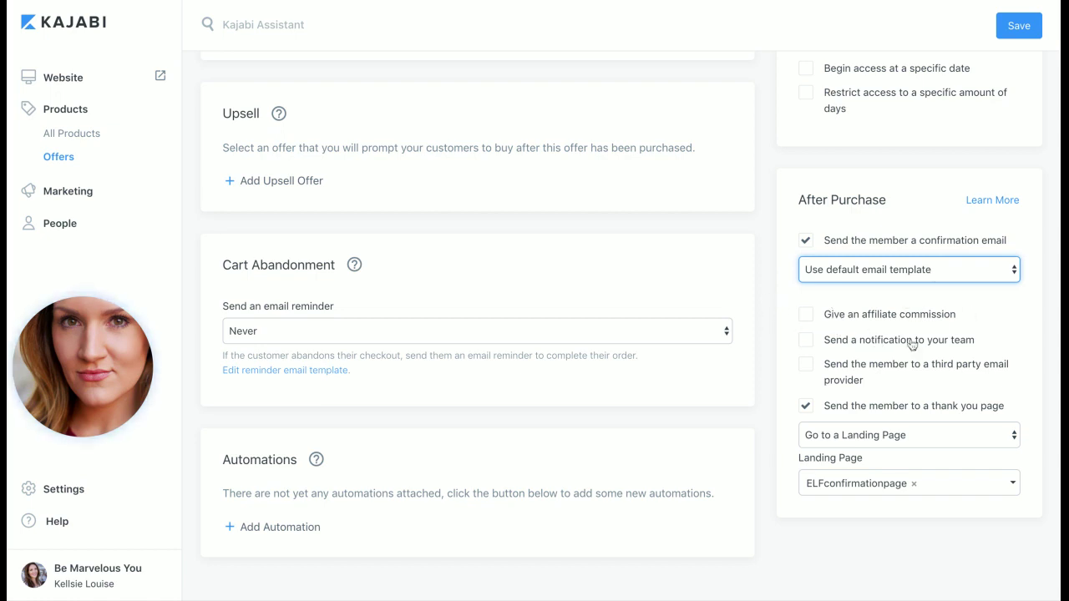
pyautogui.click(869, 321)
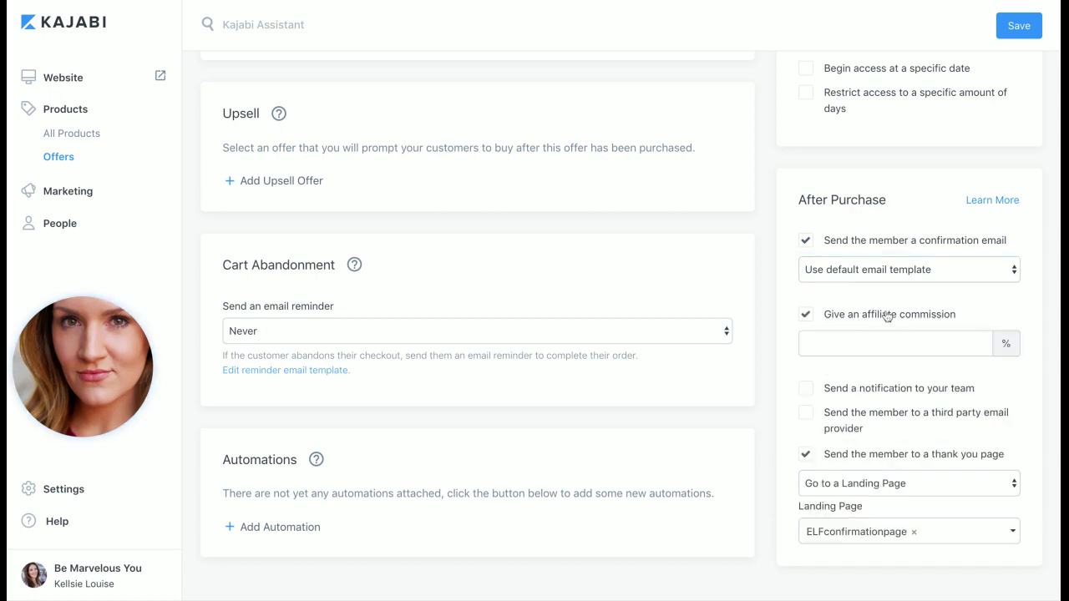
pyautogui.click(808, 316)
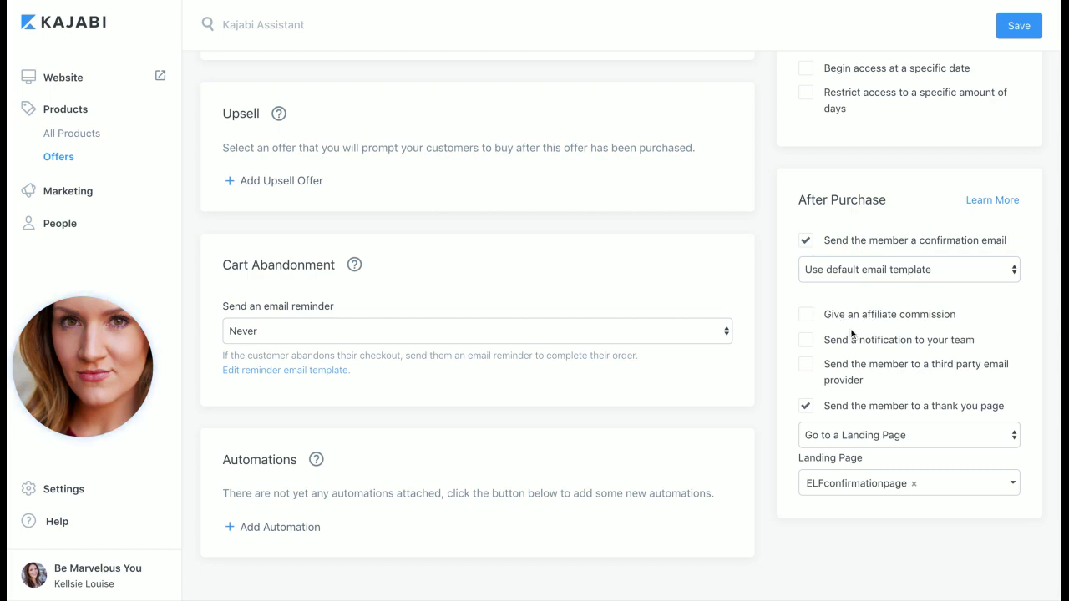
pyautogui.click(810, 320)
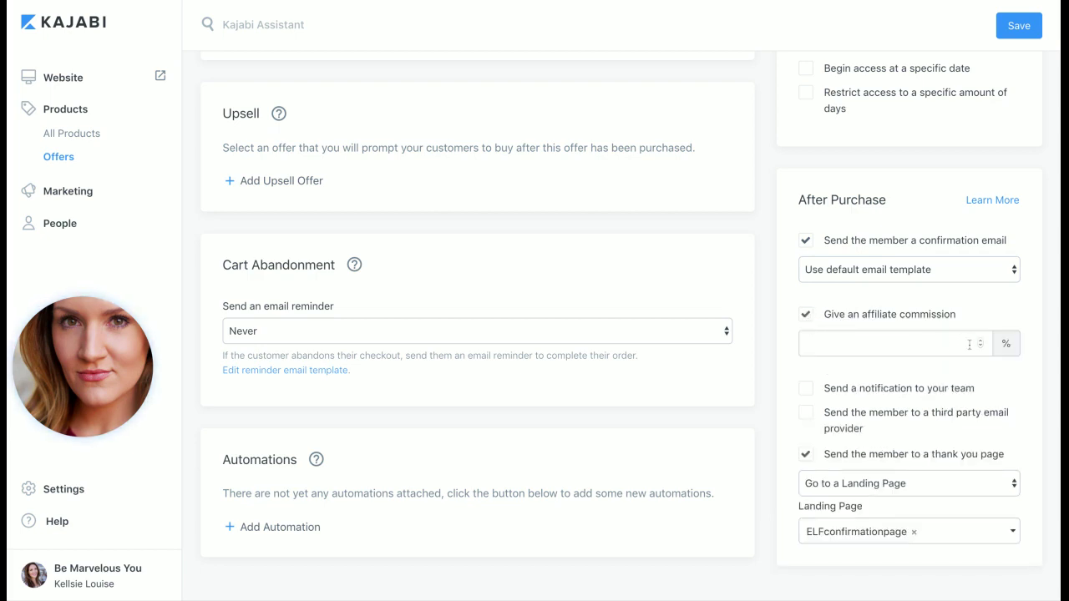
pyautogui.click(806, 317)
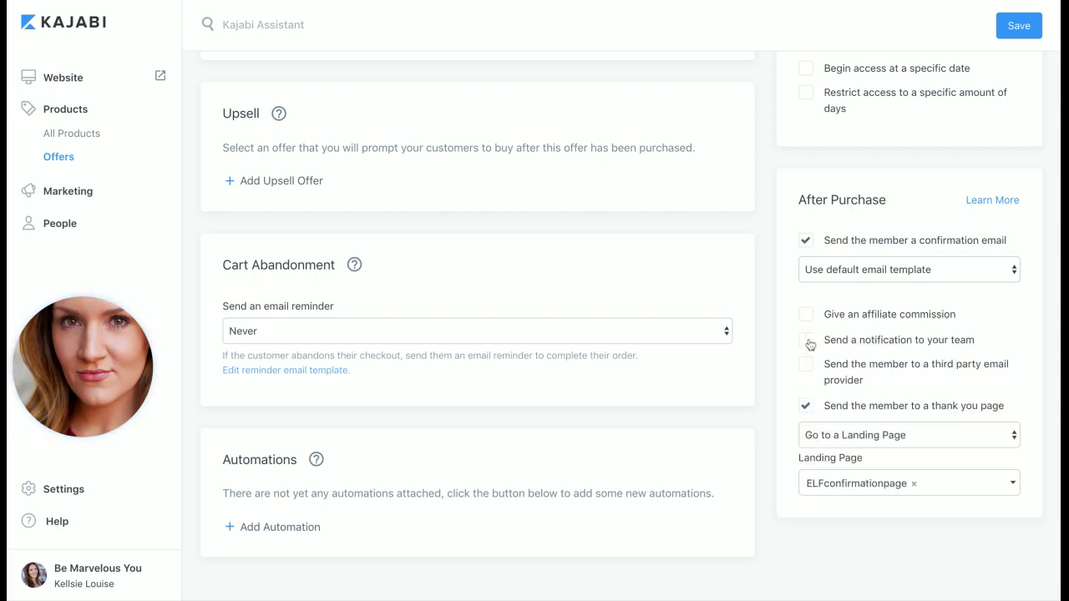
pyautogui.click(805, 347)
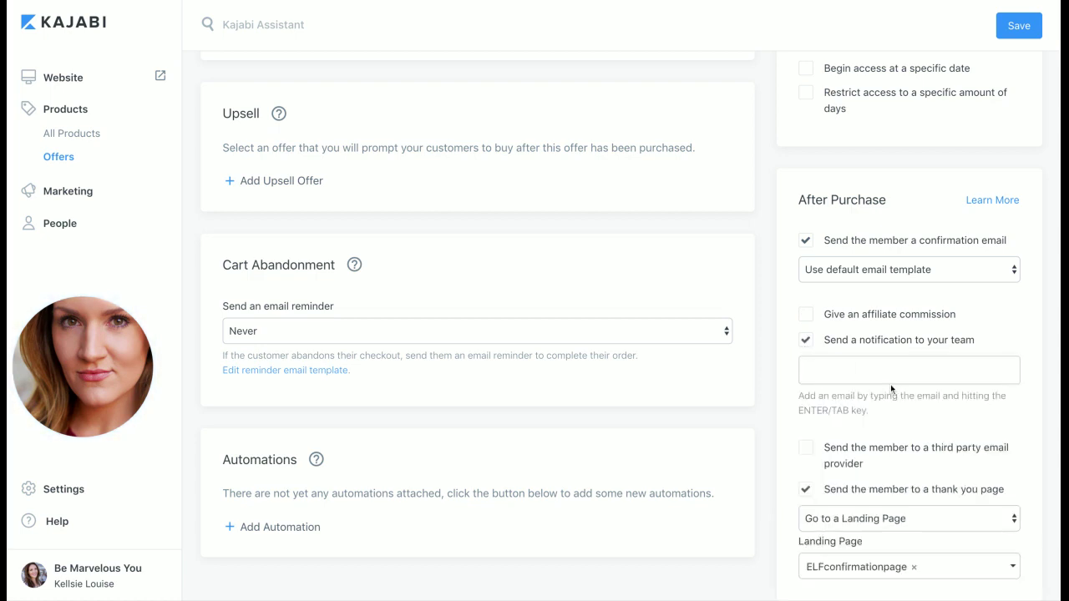
pyautogui.click(807, 343)
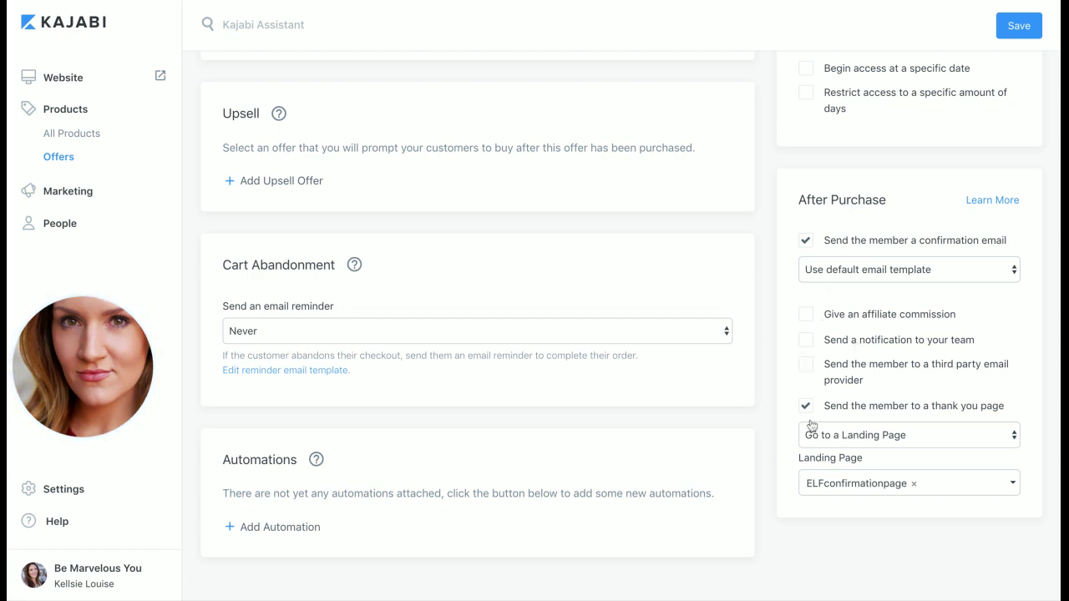
pyautogui.scroll(2, 794, 214)
pyautogui.scroll(-2, 869, 433)
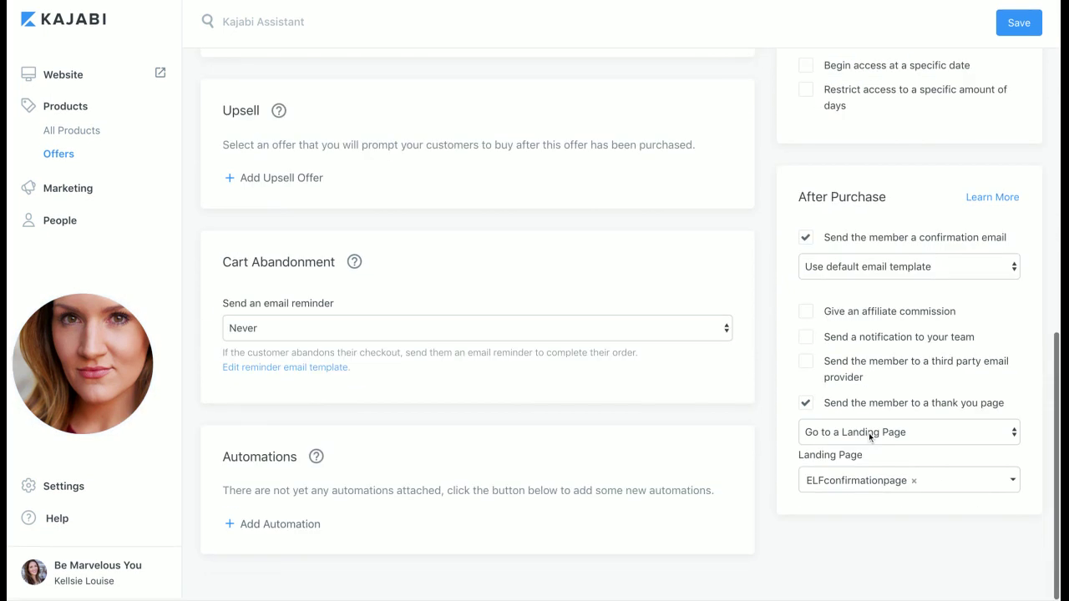
pyautogui.scroll(2, 869, 433)
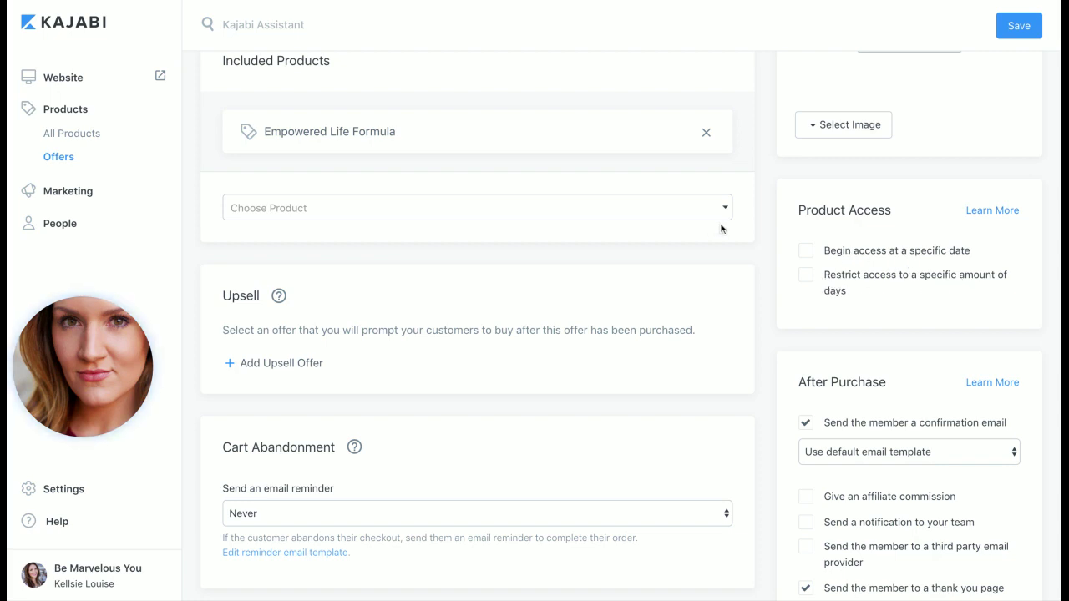
pyautogui.scroll(1, 756, 228)
pyautogui.scroll(1, 756, 228)
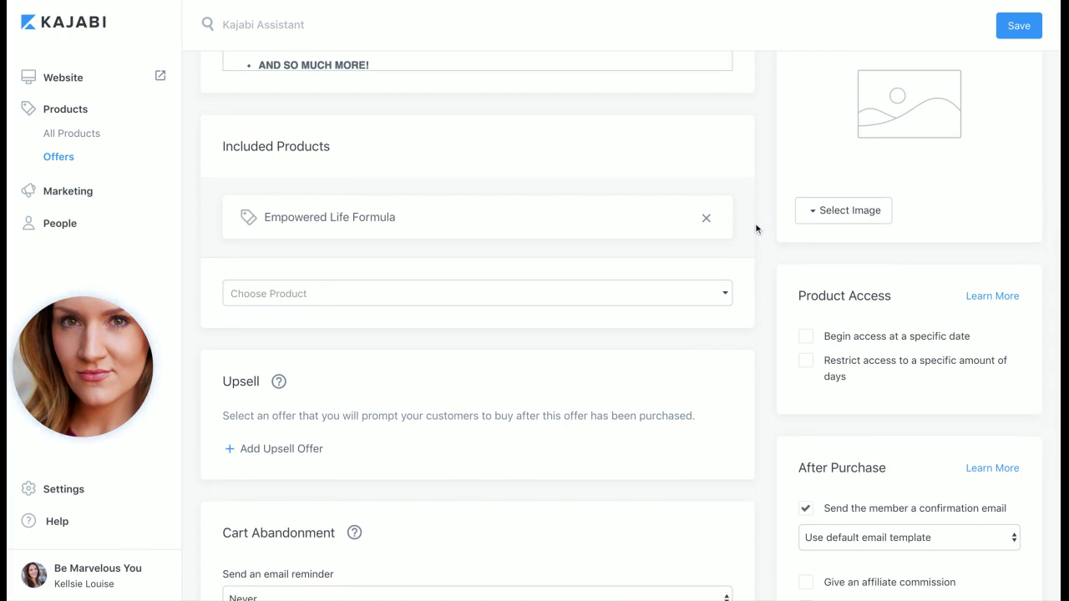
pyautogui.scroll(3, 756, 228)
pyautogui.scroll(4, 759, 187)
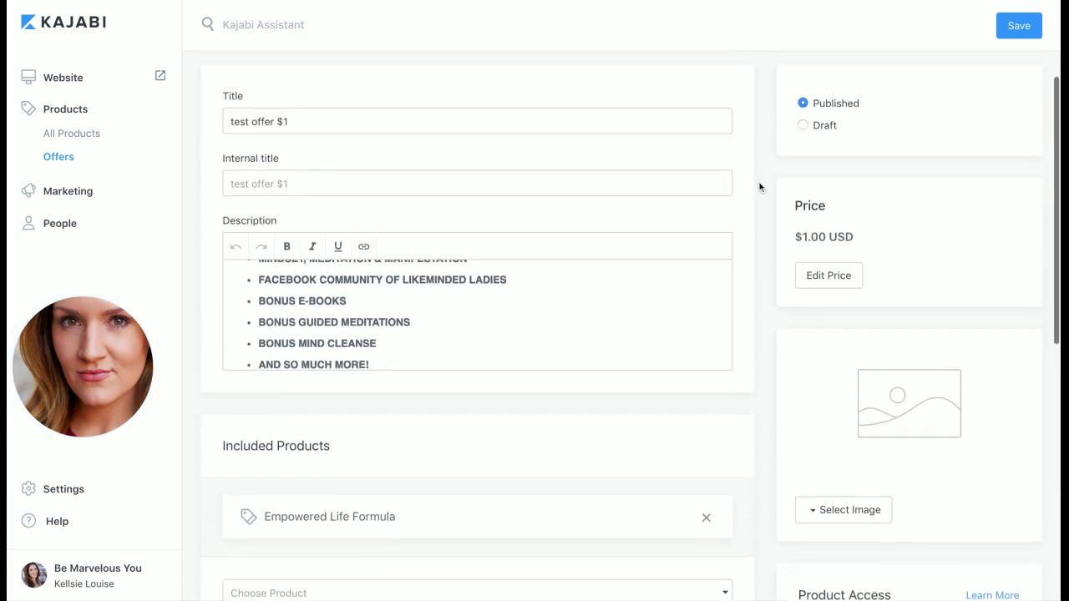
# Open the offer's image options and dismiss them without attaching an image.
pyautogui.scroll(-5, 840, 540)
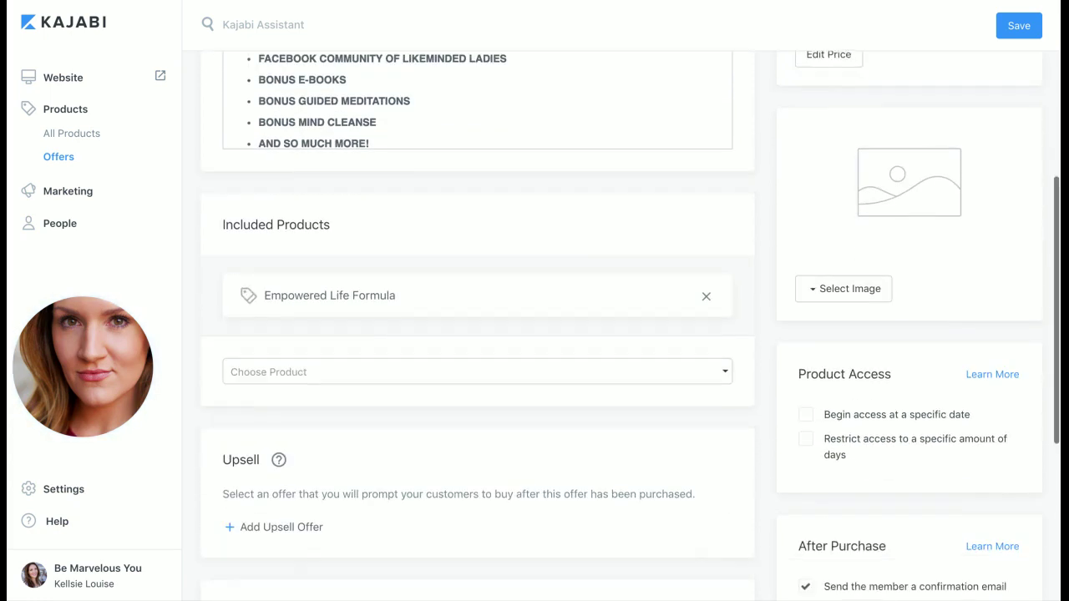
pyautogui.click(842, 292)
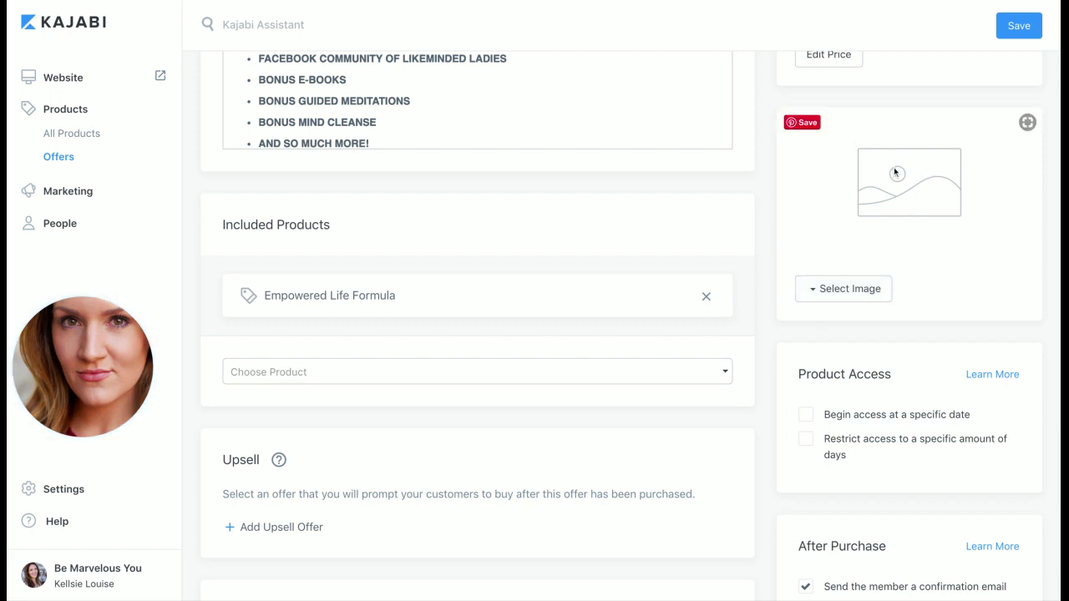
pyautogui.click(835, 289)
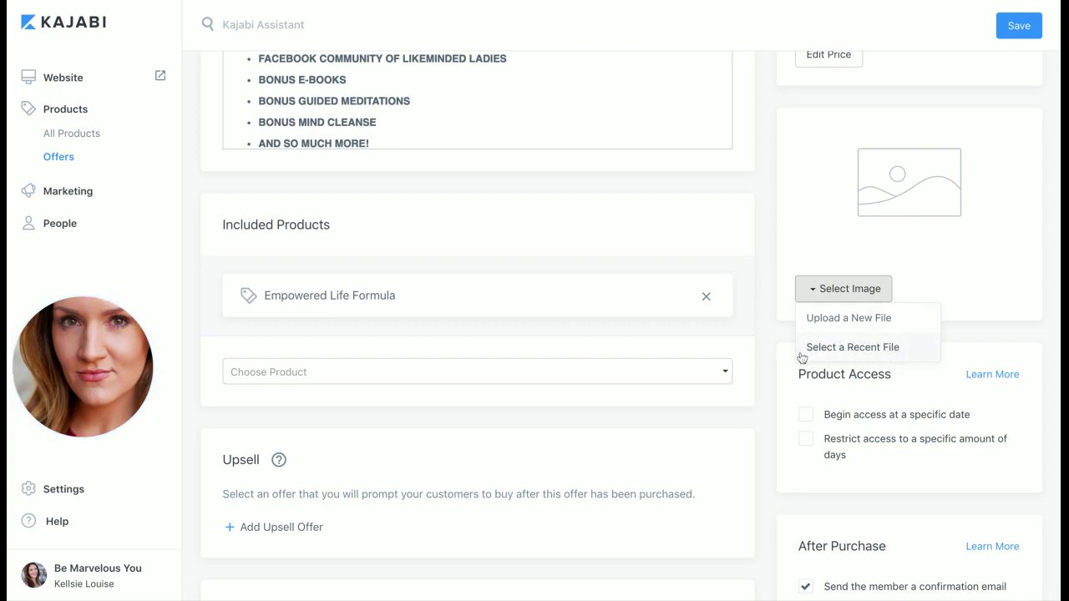
pyautogui.click(785, 321)
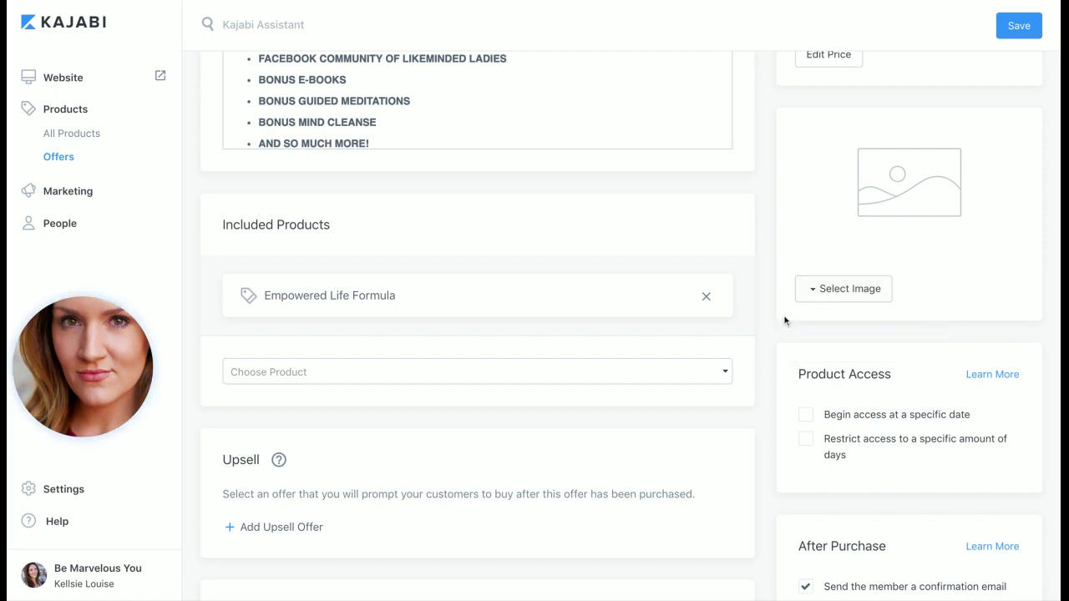
pyautogui.scroll(3, 775, 219)
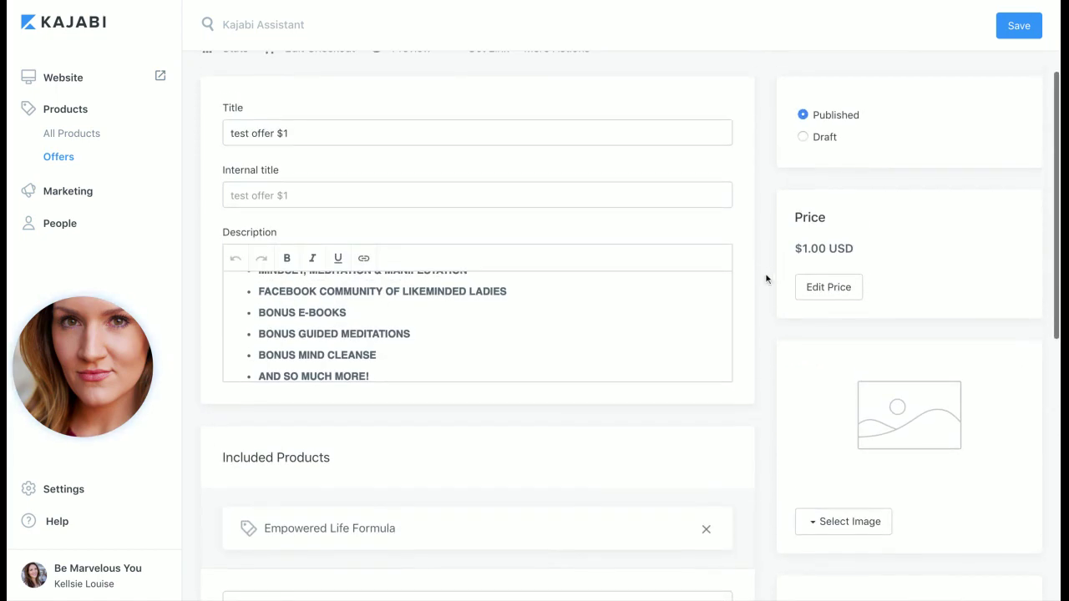
# In Edit Price, compare Free, One-time payment and Multiple payments, then open Price text override.
pyautogui.click(814, 296)
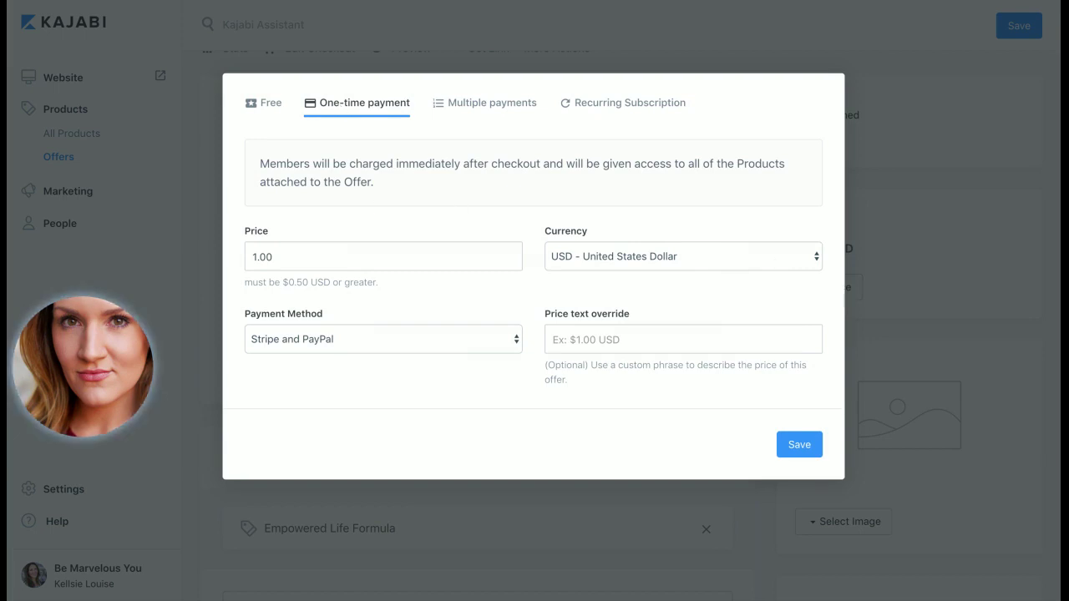
pyautogui.click(260, 106)
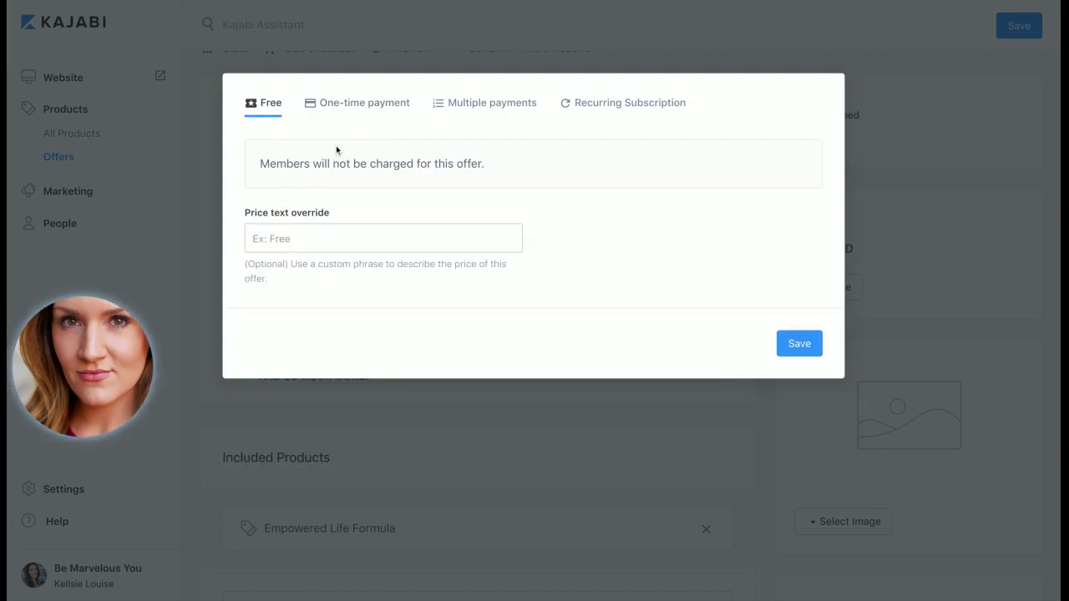
pyautogui.click(376, 110)
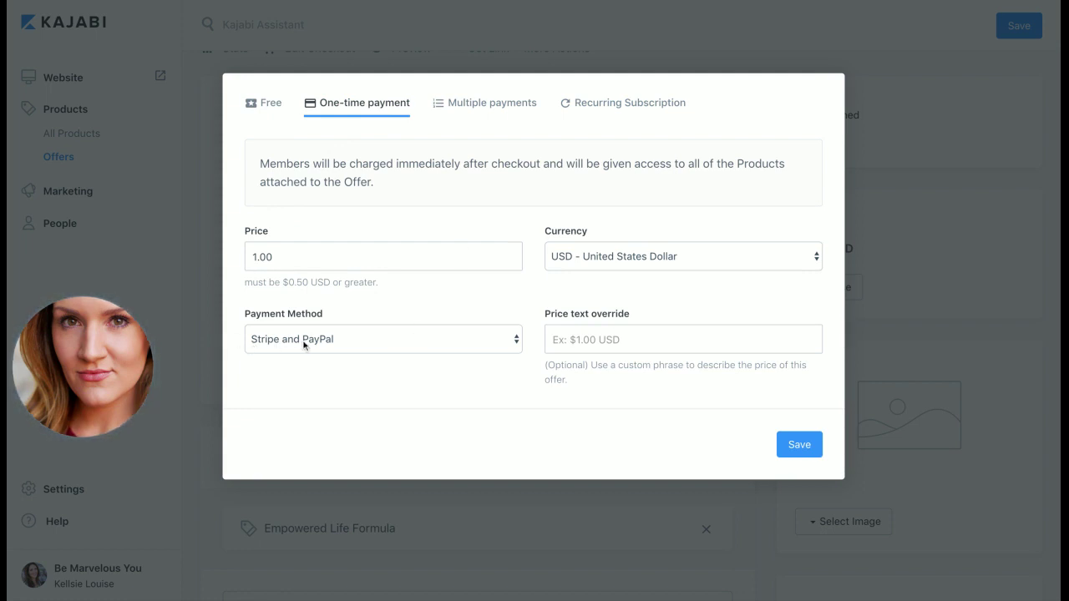
pyautogui.click(486, 114)
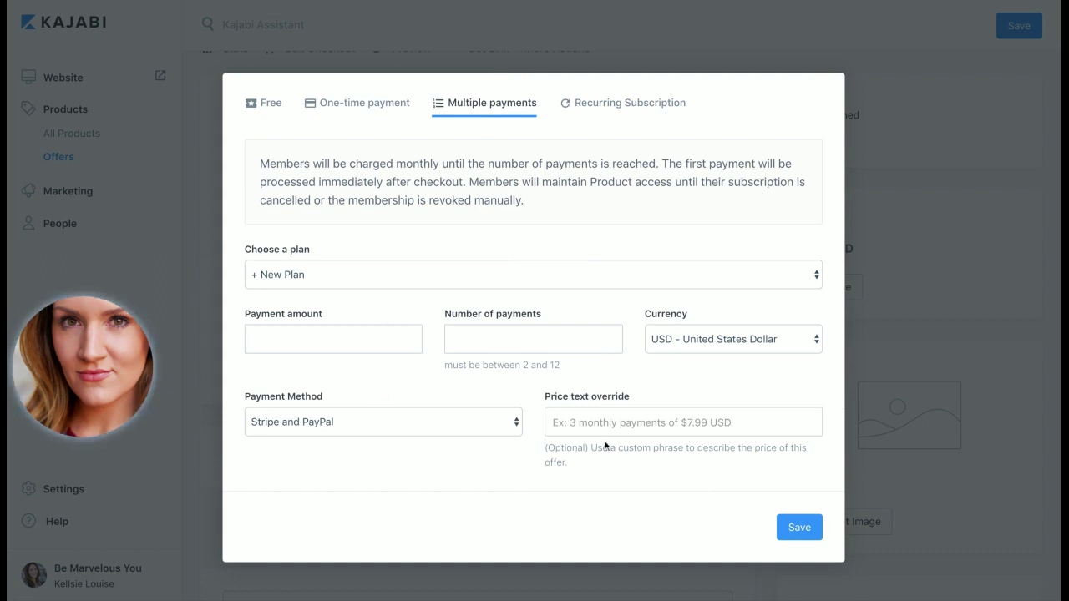
pyautogui.click(555, 421)
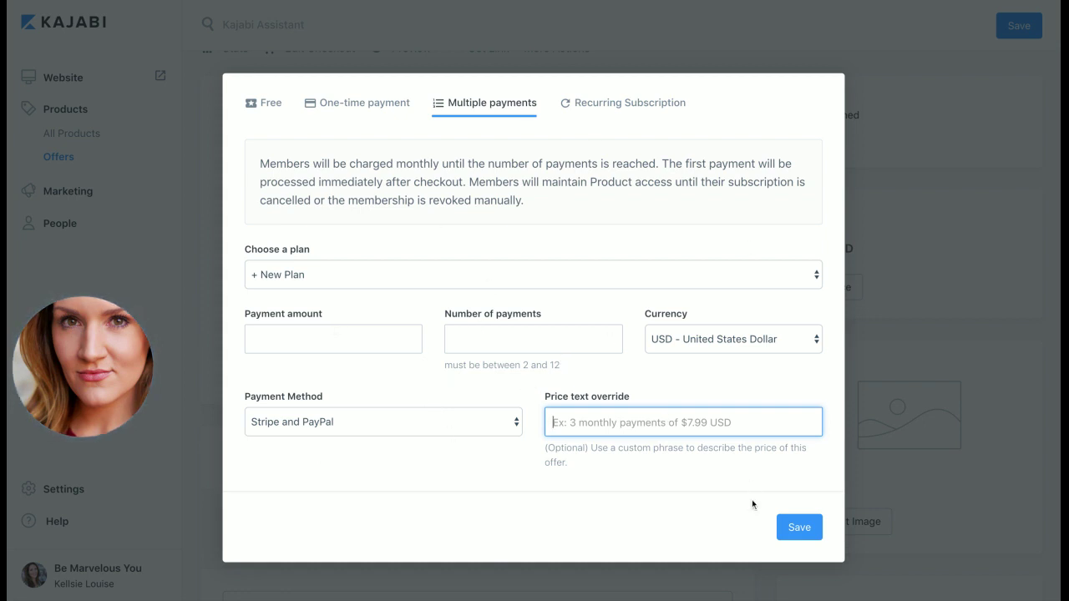
# View the Recurring Subscription pricing options, then close the price form back to the offer page.
pyautogui.click(630, 103)
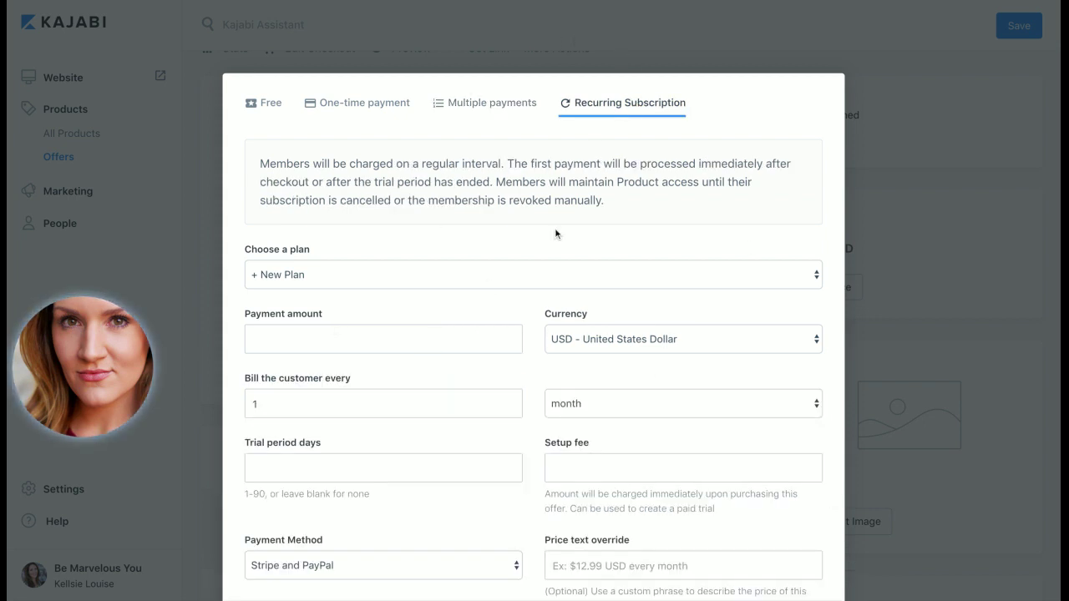
pyautogui.scroll(-2, 555, 234)
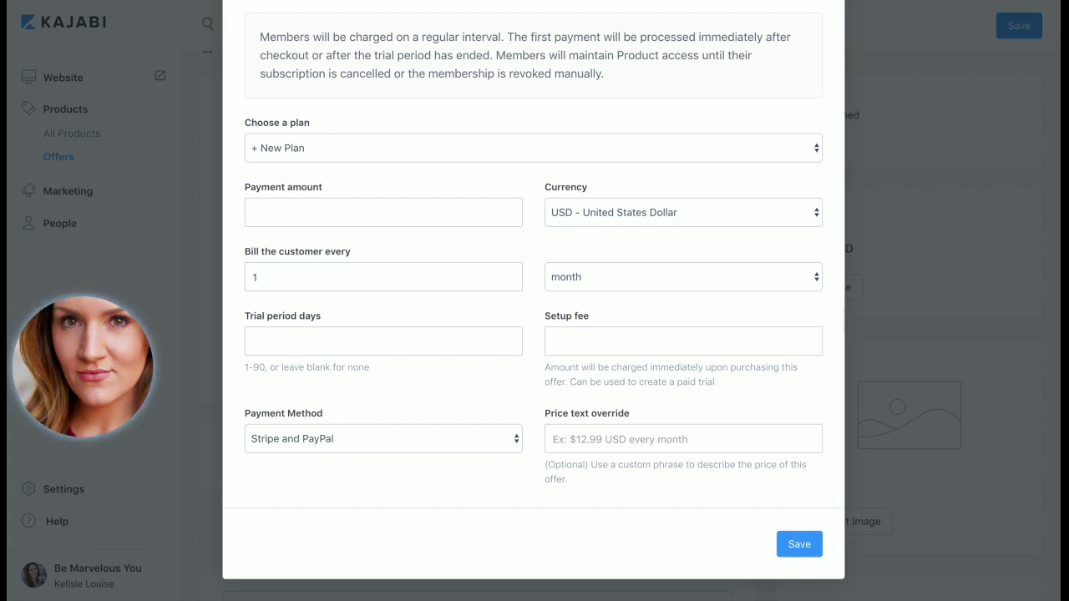
pyautogui.scroll(1, 670, 75)
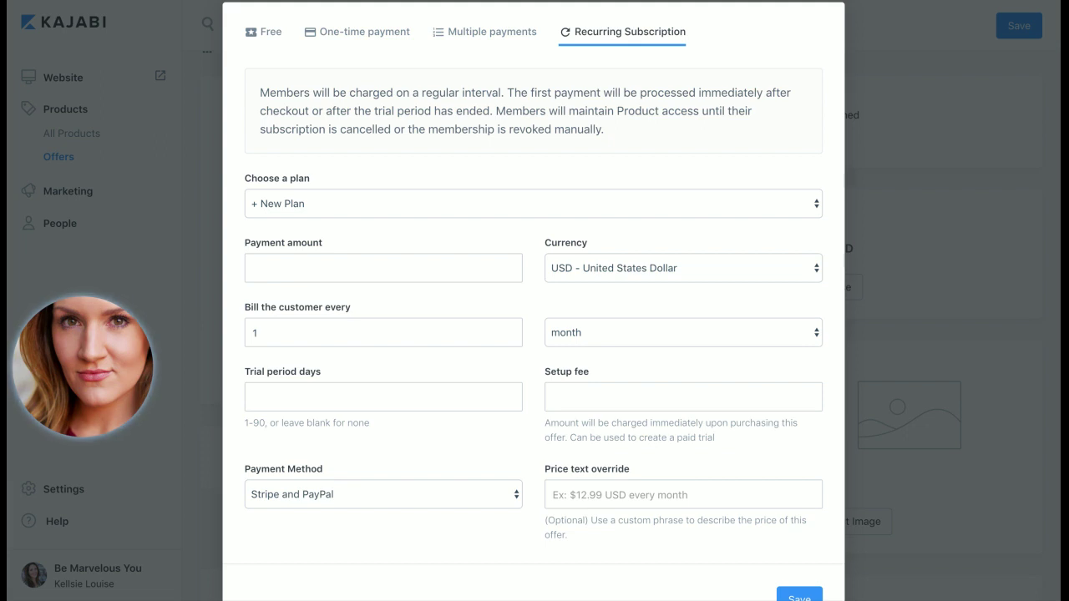
pyautogui.scroll(-1, 552, 245)
pyautogui.scroll(2, 544, 122)
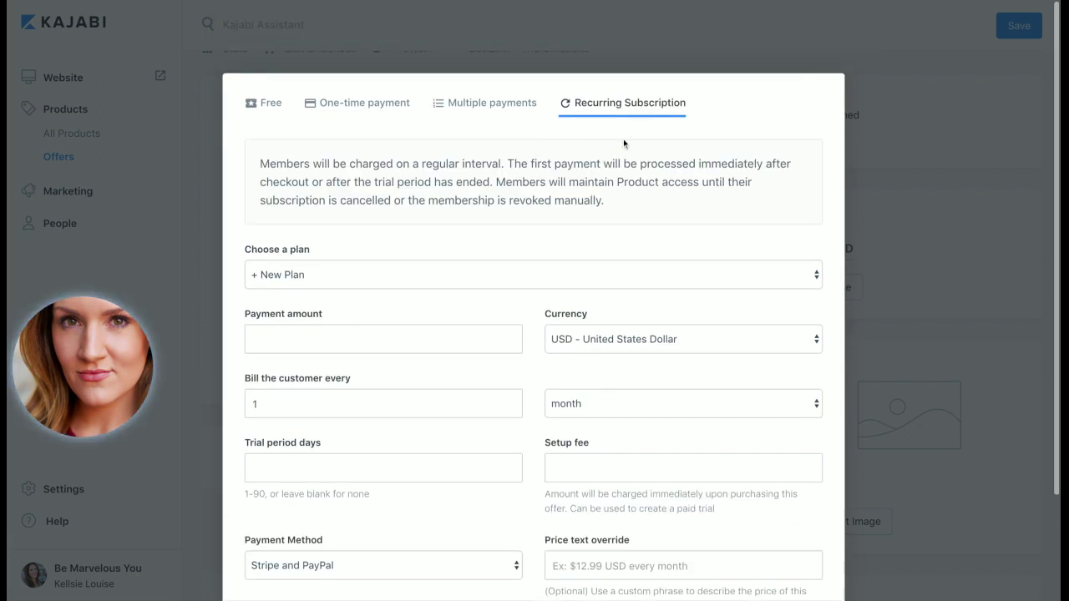
pyautogui.scroll(-2, 550, 306)
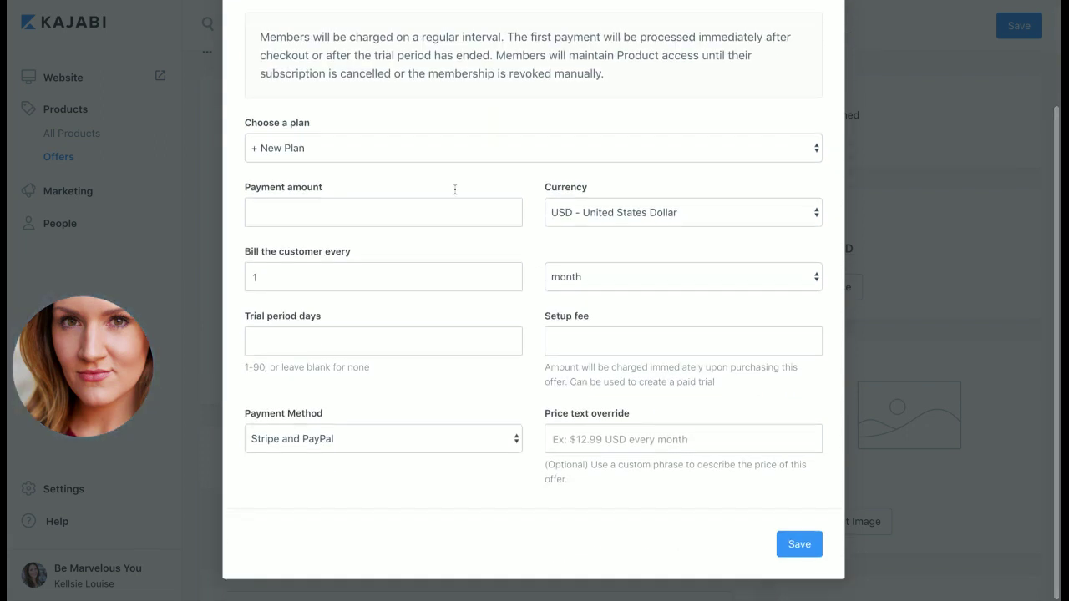
pyautogui.click(888, 117)
pyautogui.scroll(2, 706, 171)
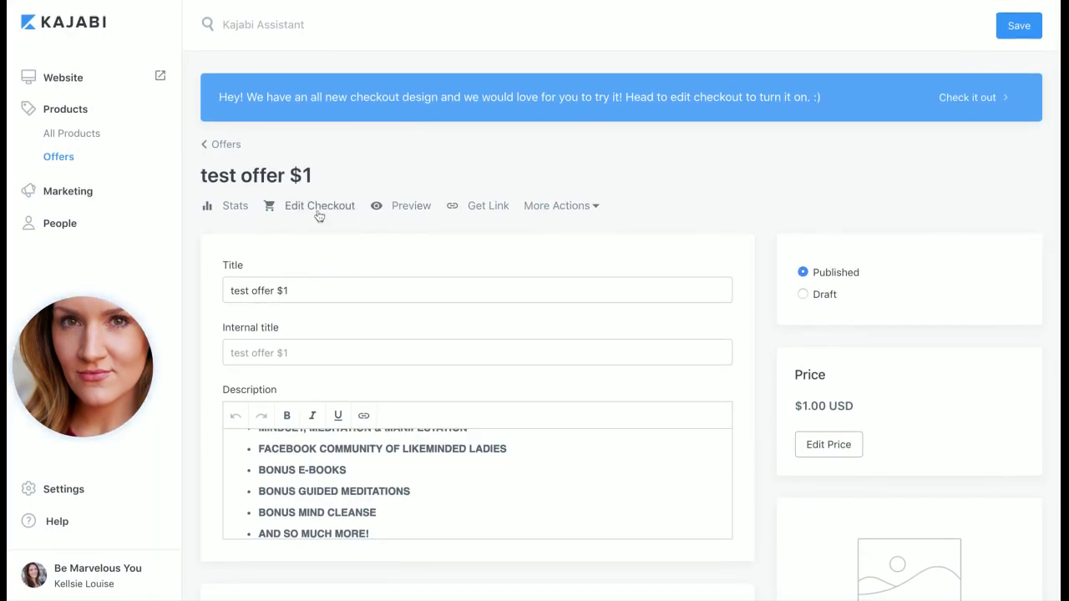
# Open Edit Checkout for 'test offer $1' and look over the $1.00 USD checkout preview.
pyautogui.click(320, 206)
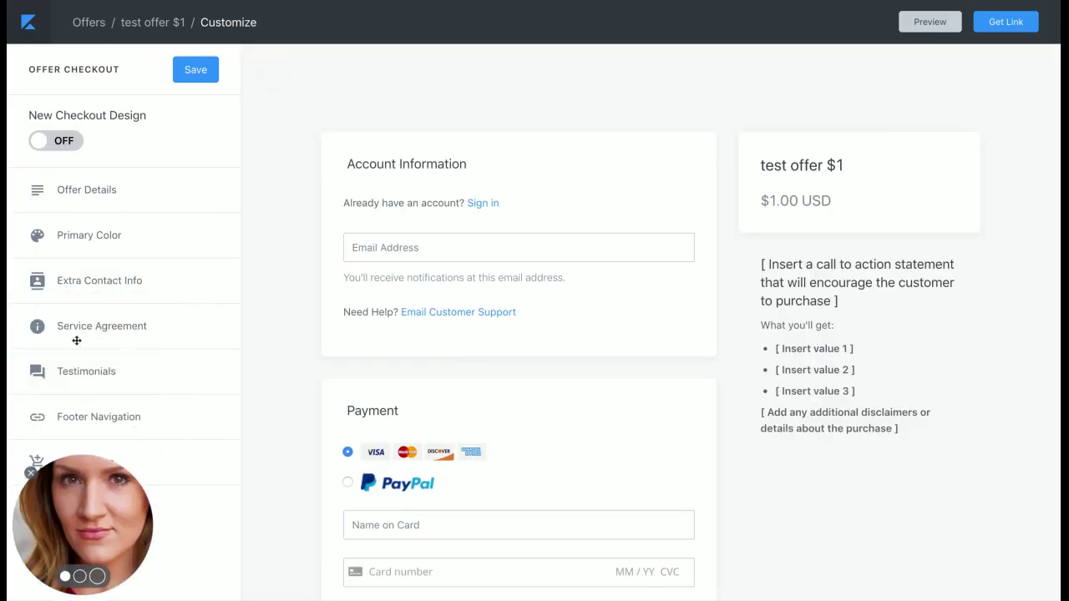
pyautogui.moveTo(91, 501); pyautogui.dragTo(197, 501)
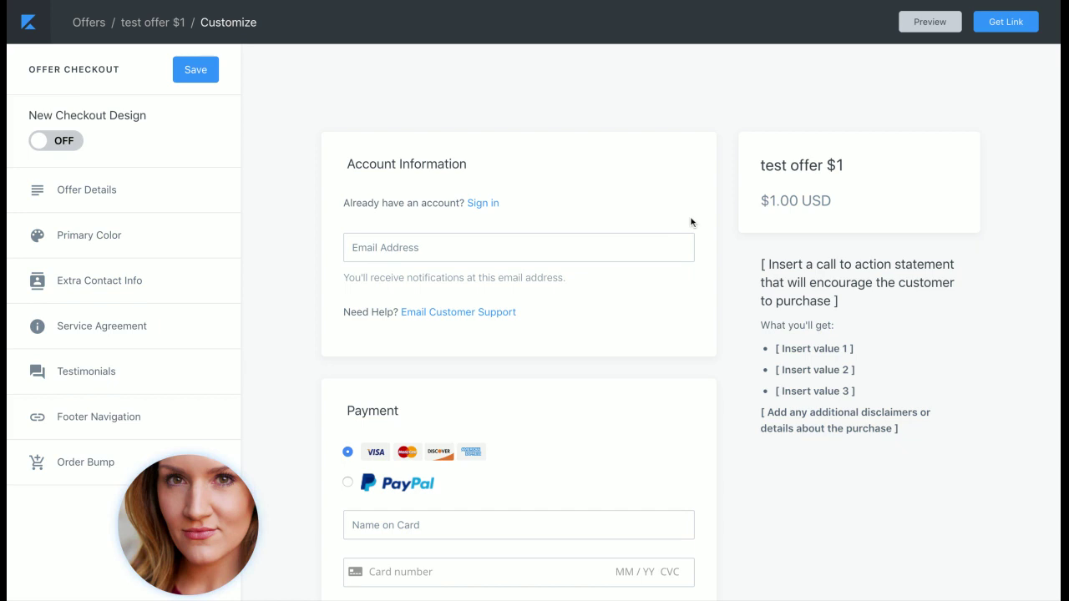
pyautogui.scroll(-2, 668, 220)
pyautogui.scroll(2, 668, 321)
# In Offer Details, replace the checkout copy heading with 'test copy edit this...' above What you'll get:.
pyautogui.click(76, 188)
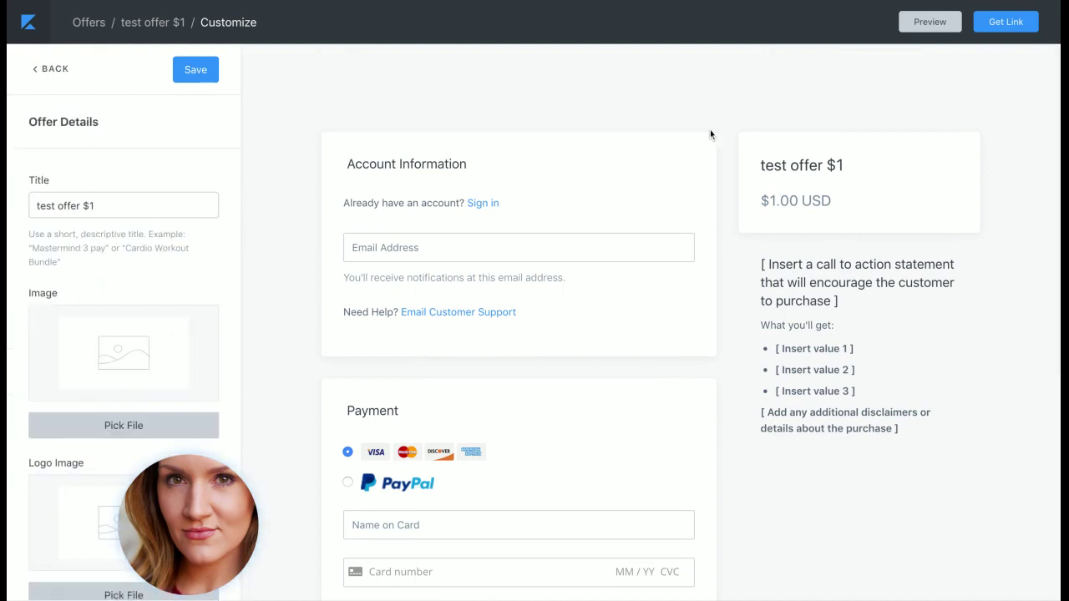
pyautogui.scroll(-1, 642, 360)
pyautogui.scroll(-3, 642, 361)
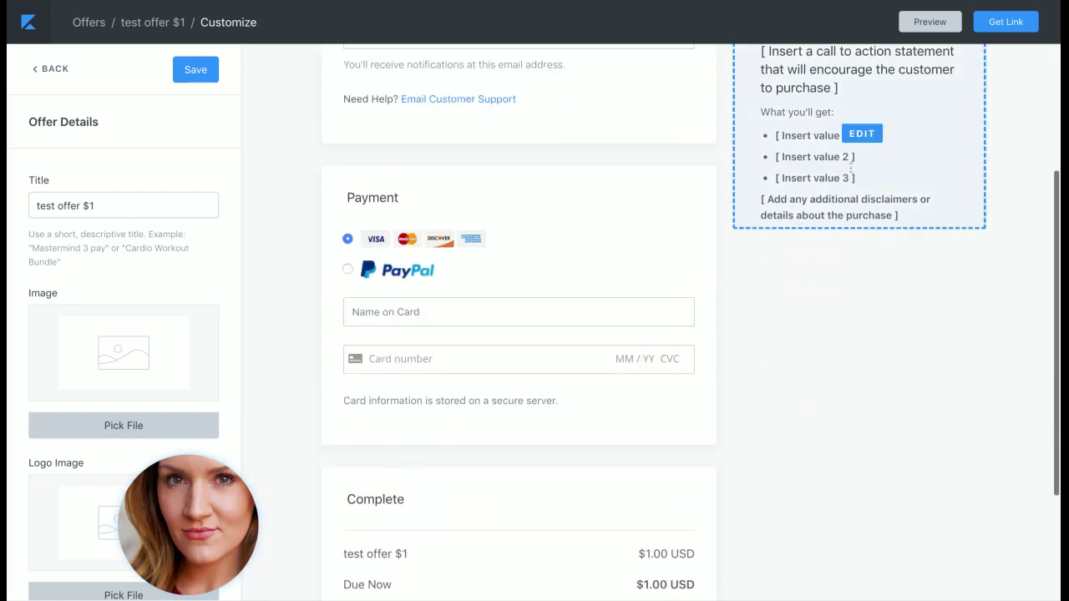
pyautogui.click(866, 160)
pyautogui.scroll(3, 866, 159)
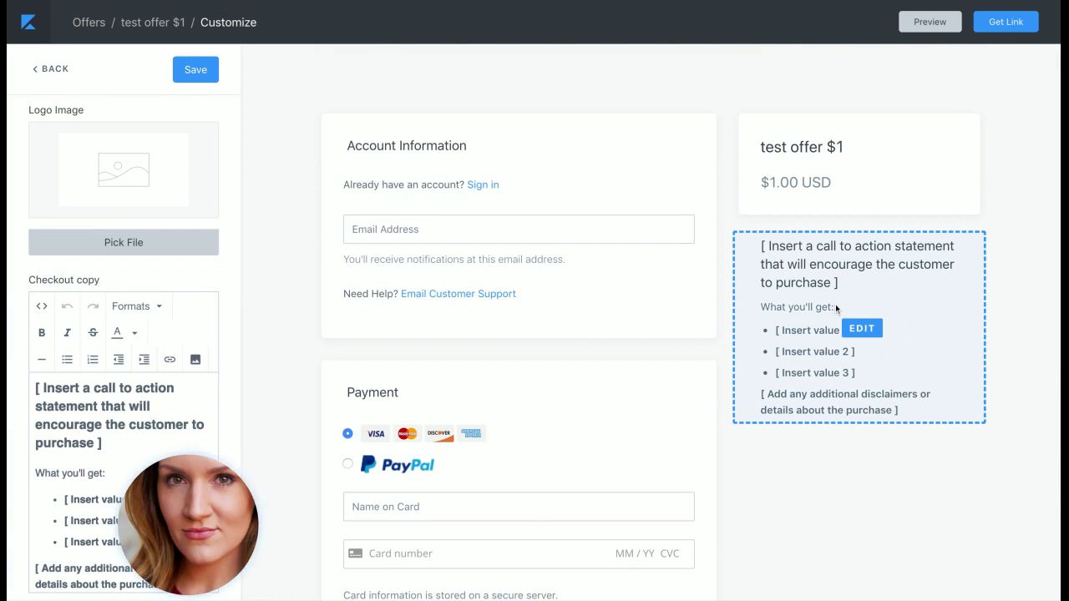
pyautogui.scroll(-1, 85, 409)
pyautogui.tripleClick(53, 422)
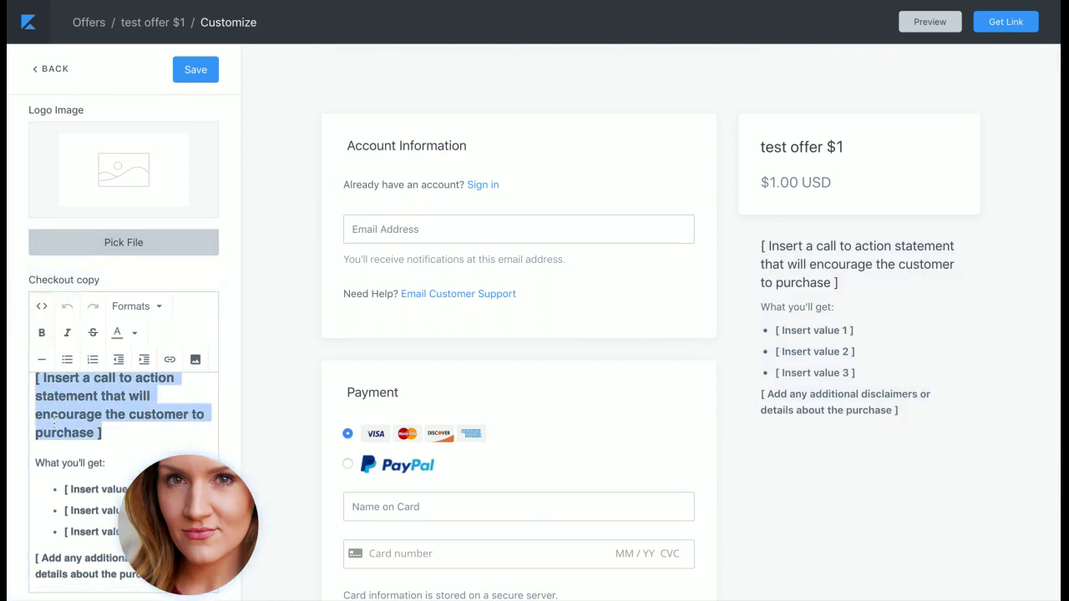
pyautogui.write('test copy e')
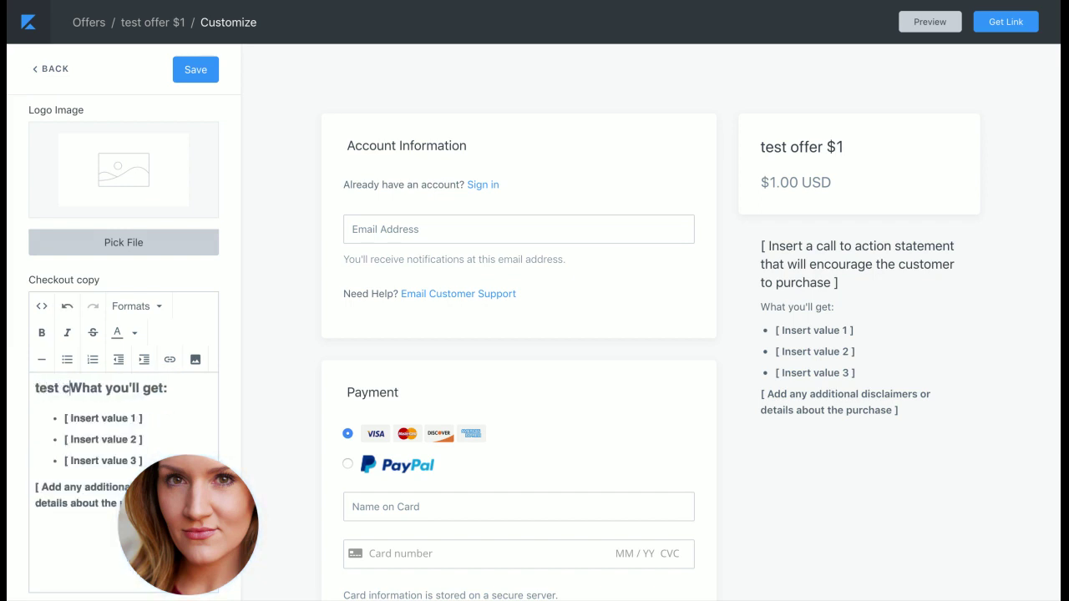
pyautogui.write('dit this')
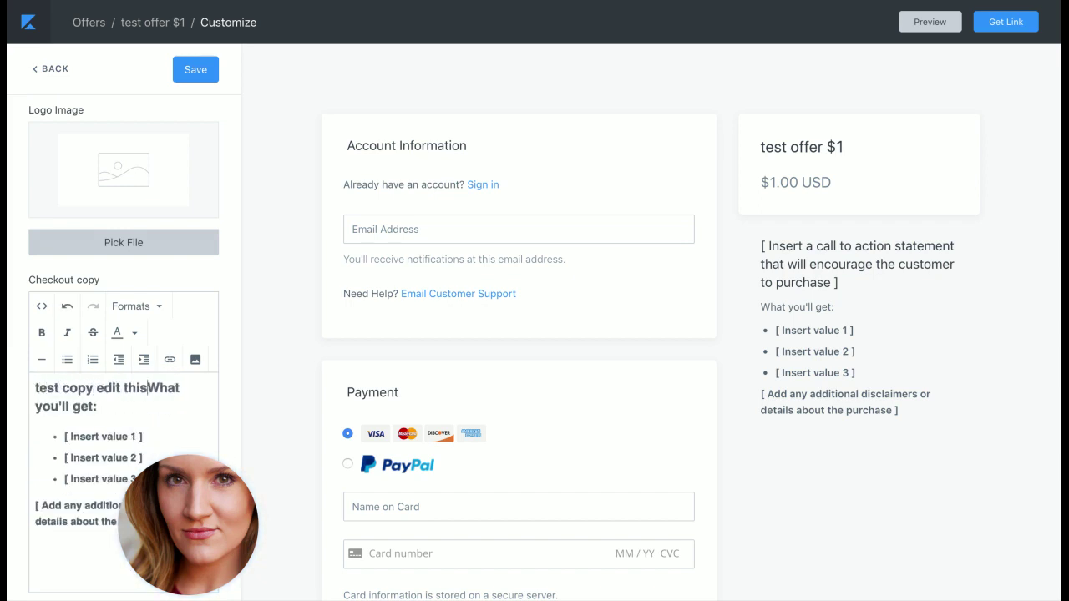
pyautogui.write('...')
pyautogui.press('Return')
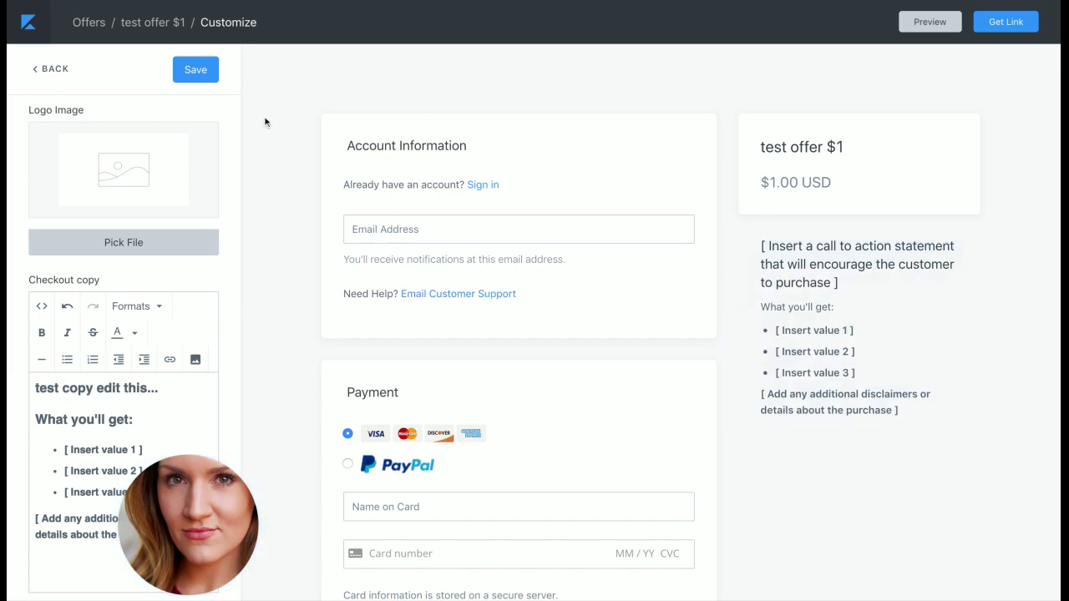
# Save the Offer Checkout and scroll the preview to confirm the 'test copy edit this...' heading.
pyautogui.click(208, 72)
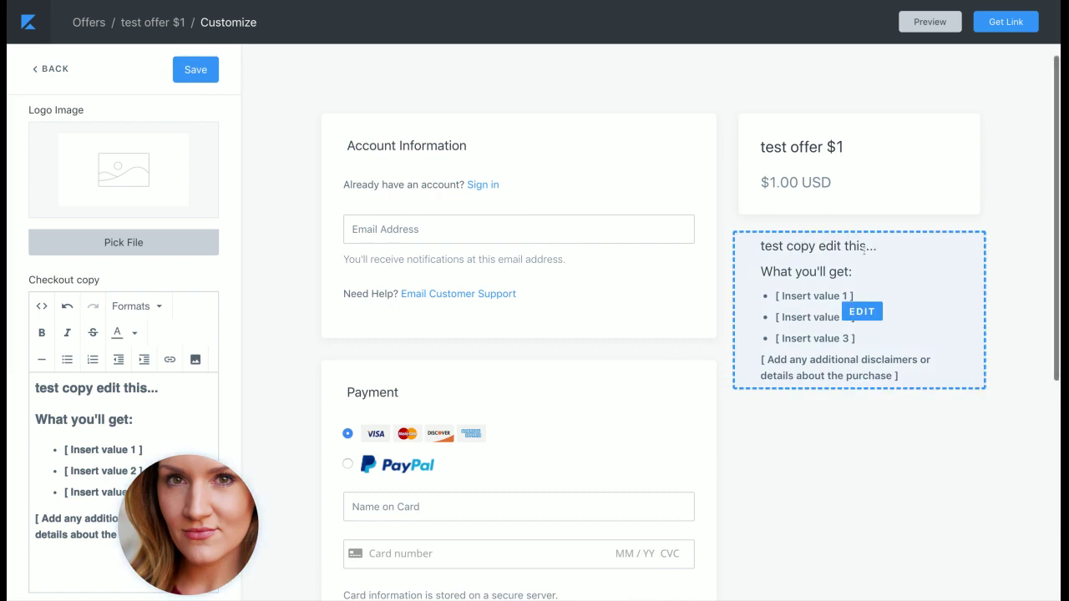
pyautogui.scroll(-1, 605, 301)
pyautogui.scroll(-5, 604, 301)
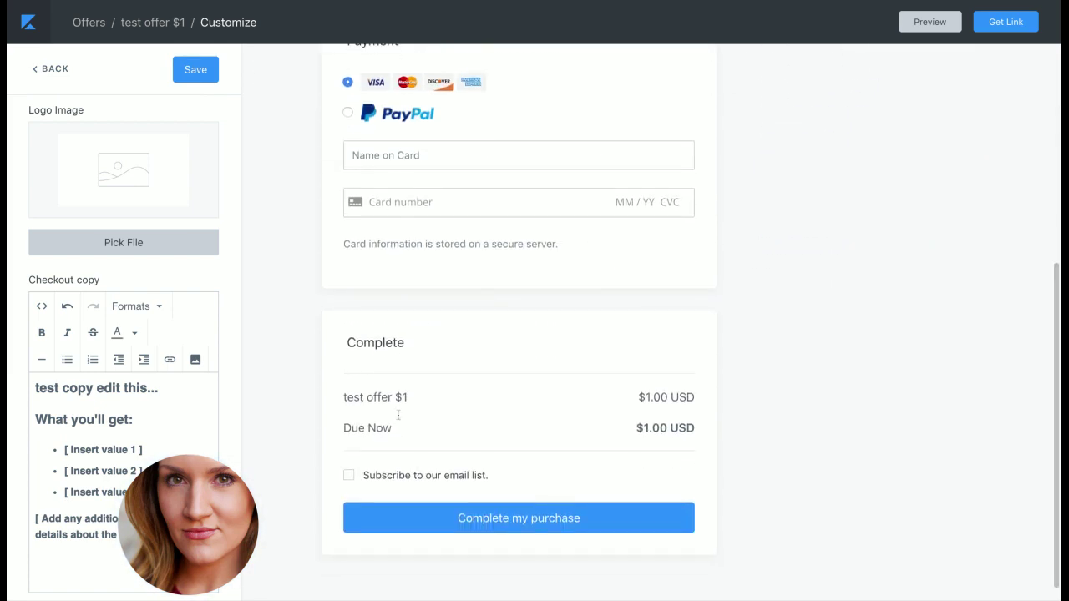
pyautogui.scroll(-1, 408, 453)
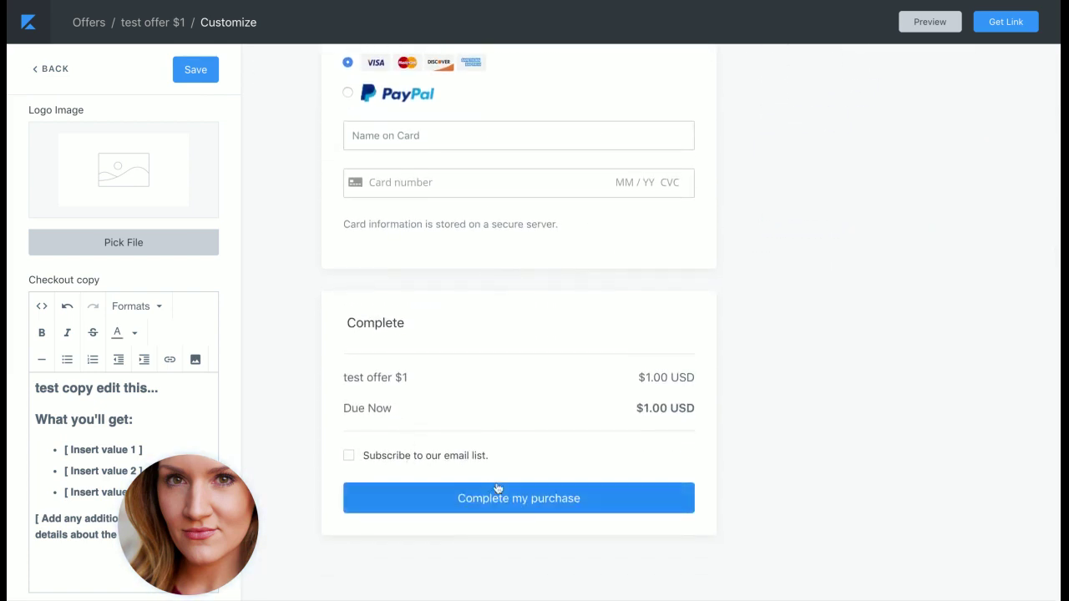
pyautogui.scroll(1, 469, 267)
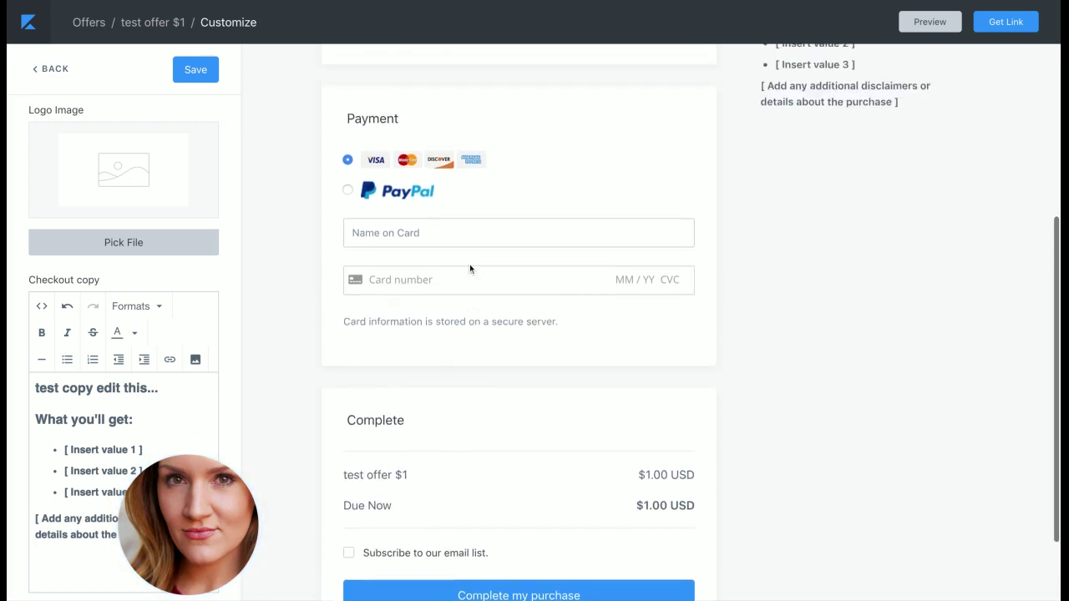
pyautogui.scroll(2, 470, 267)
pyautogui.scroll(2, 470, 264)
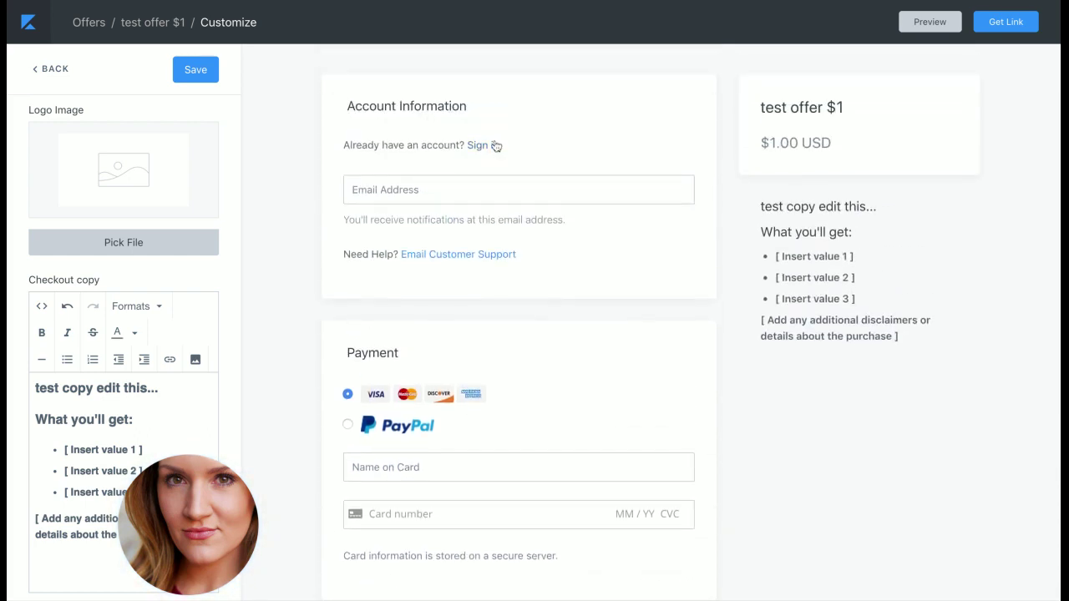
pyautogui.scroll(-2, 498, 280)
pyautogui.scroll(-3, 481, 372)
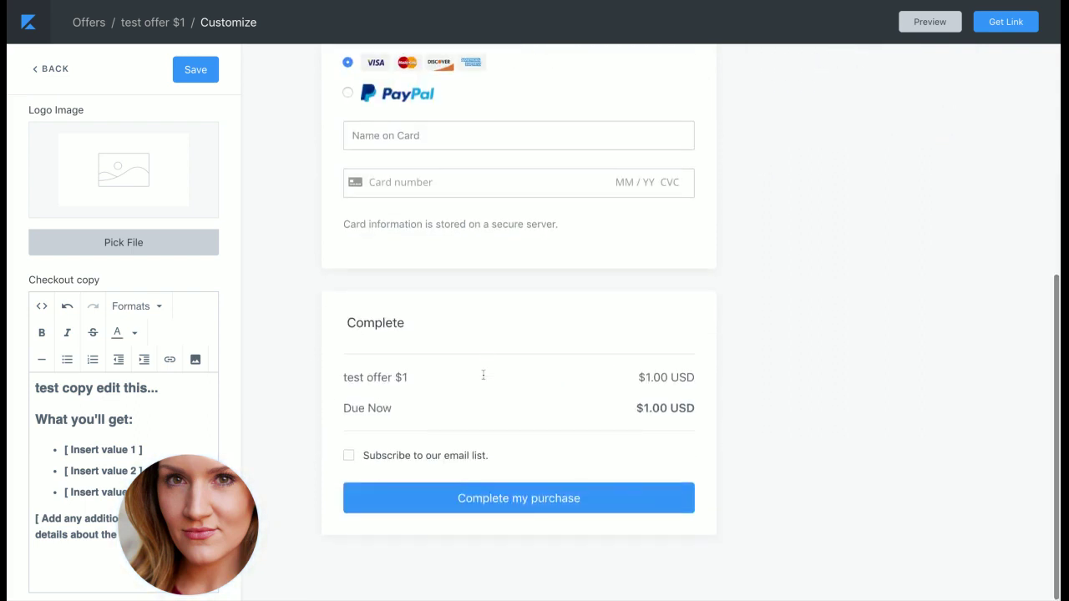
pyautogui.scroll(5, 482, 375)
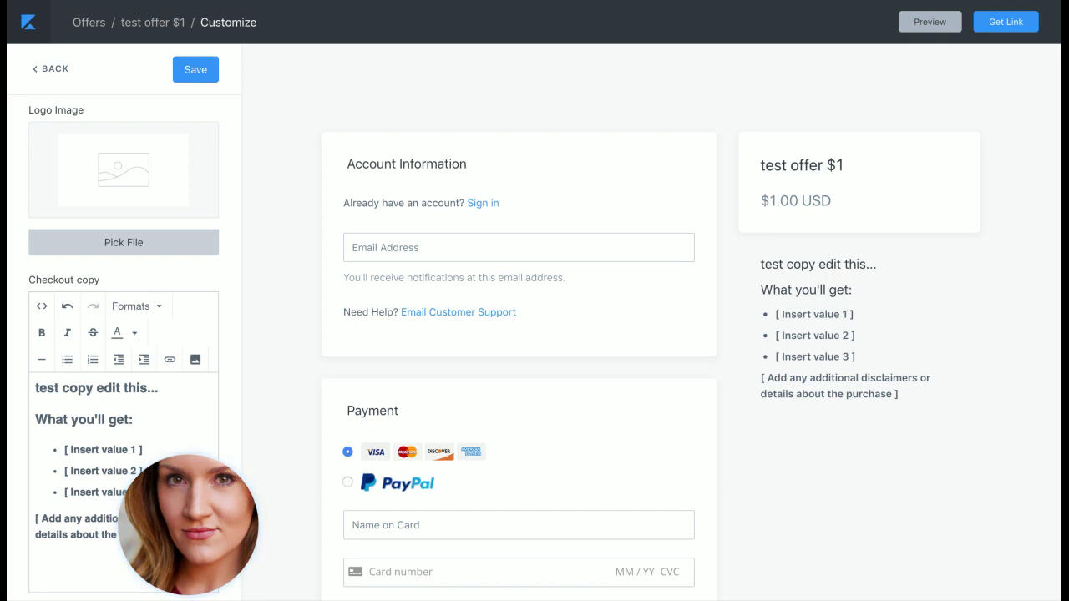
# Copy the offer's shareable link from Get Link and close the link window.
pyautogui.click(1005, 22)
pyautogui.click(696, 198)
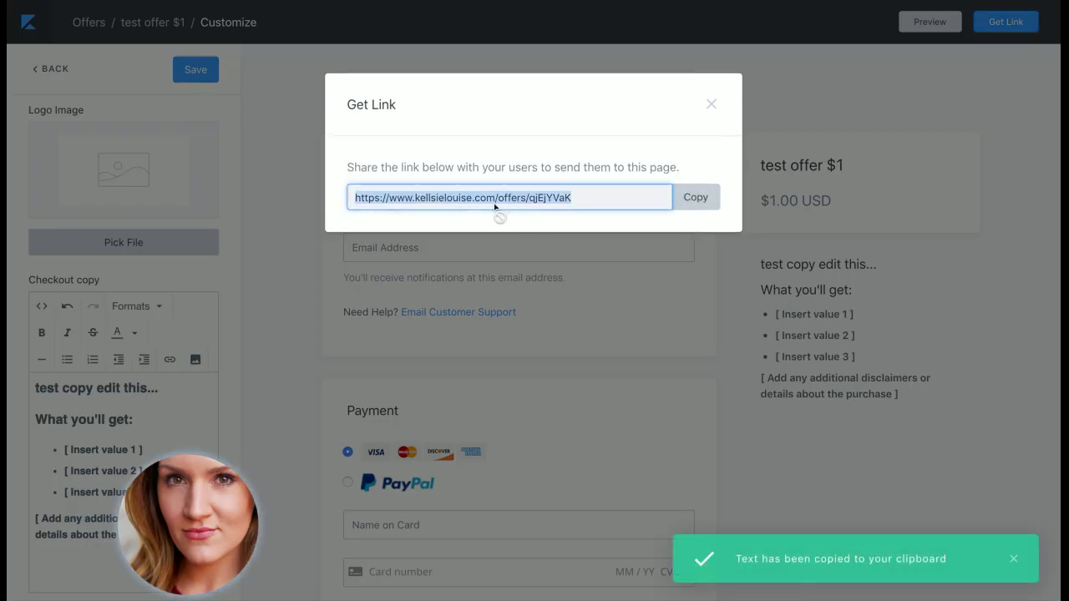
pyautogui.click(709, 106)
pyautogui.click(52, 69)
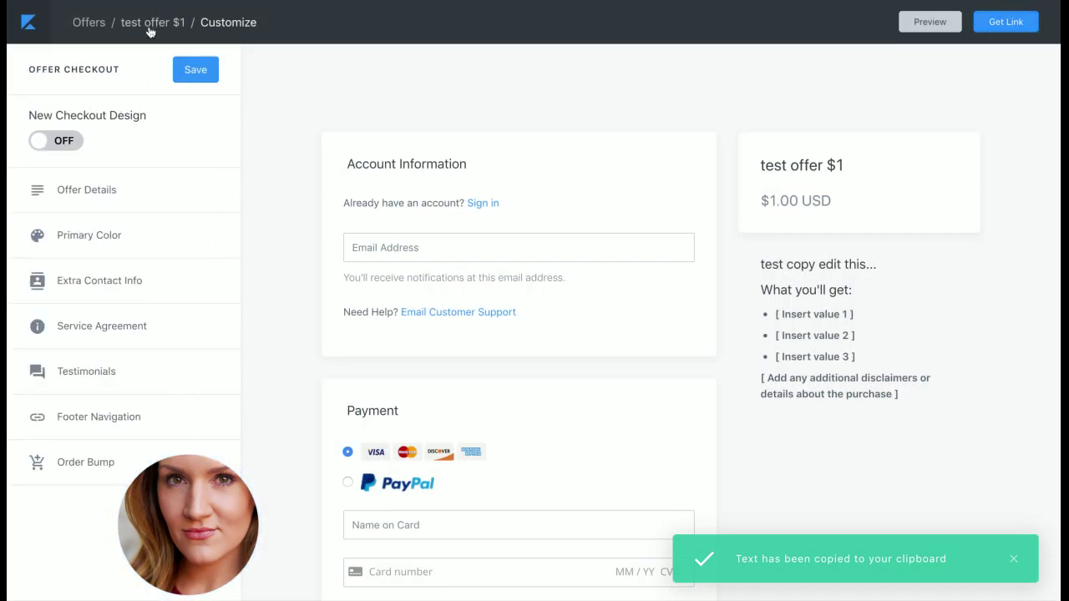
# Go back to the 'test offer $1' page and save the offer.
pyautogui.hotkey('alt', 'Left')
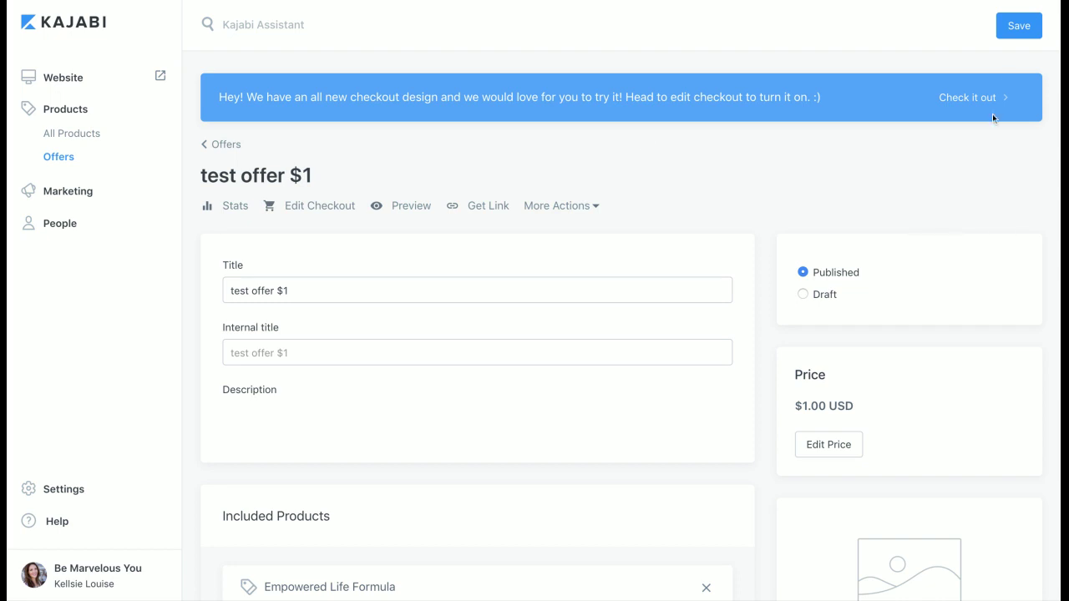
pyautogui.click(1019, 30)
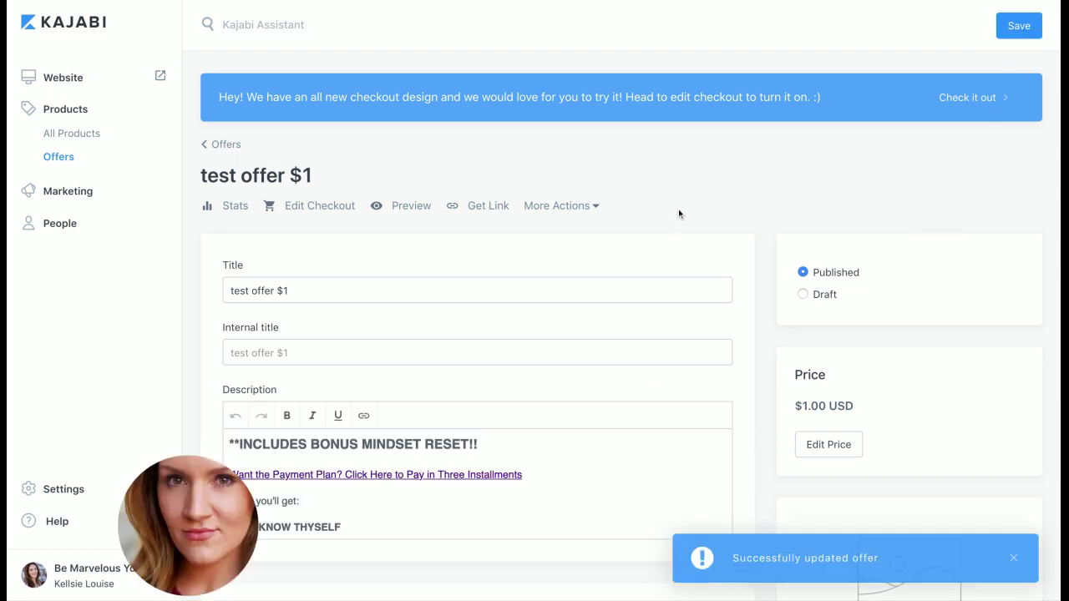
pyautogui.scroll(-2, 678, 214)
pyautogui.scroll(2, 678, 213)
# Copy the offer's shareable link again and close the link window.
pyautogui.click(489, 207)
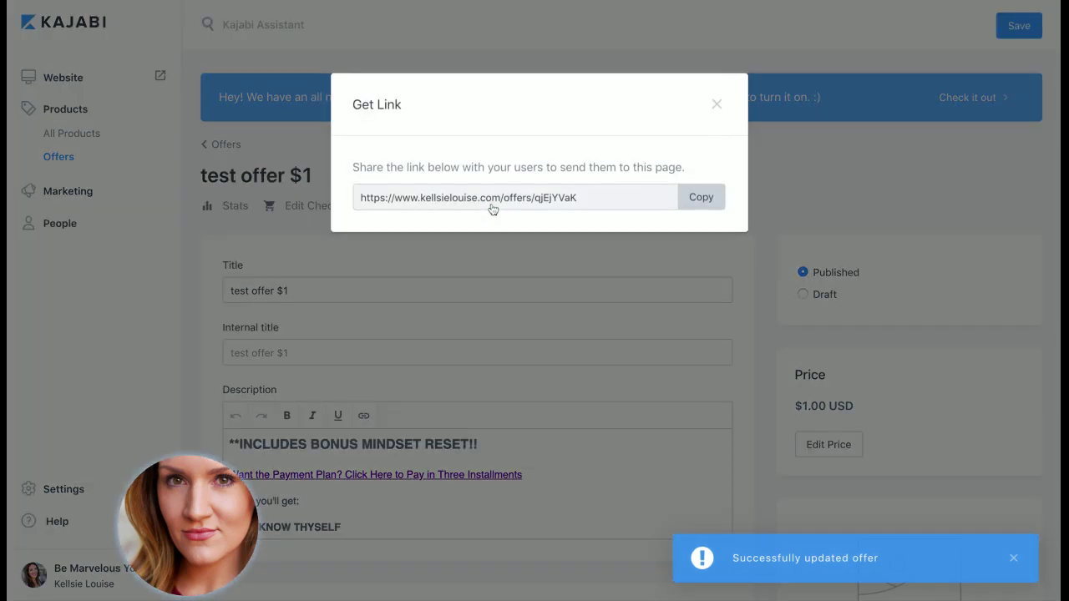
pyautogui.click(703, 199)
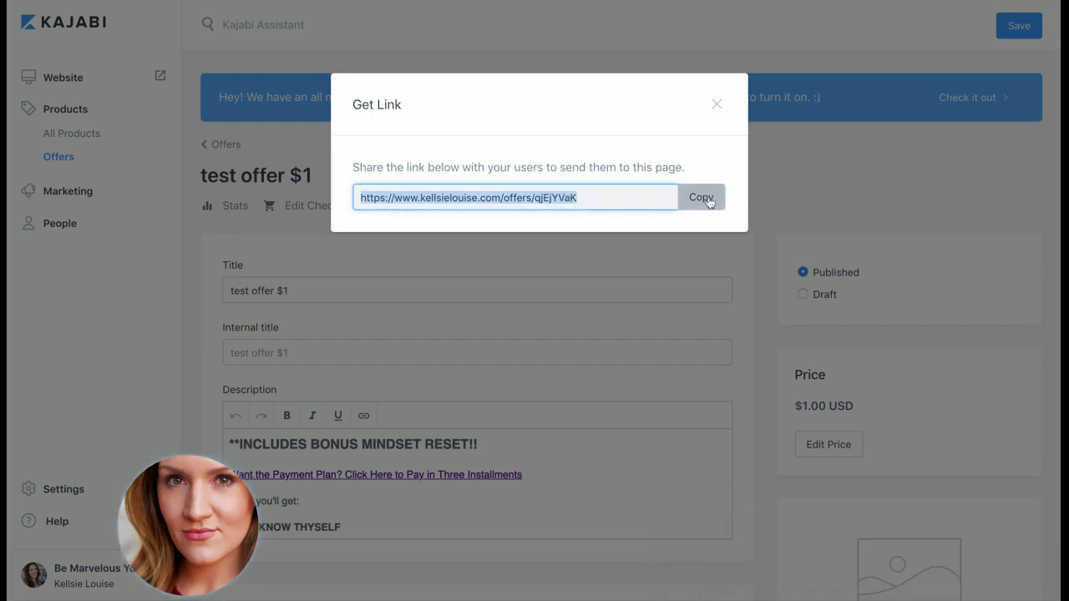
pyautogui.click(718, 103)
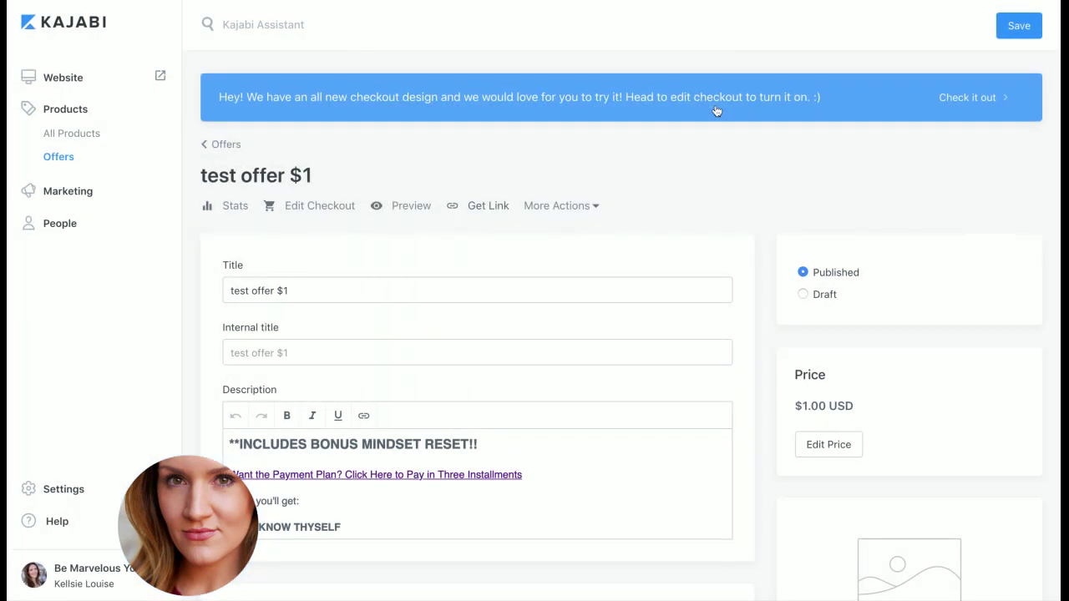
pyautogui.scroll(-2, 678, 214)
pyautogui.scroll(-4, 678, 214)
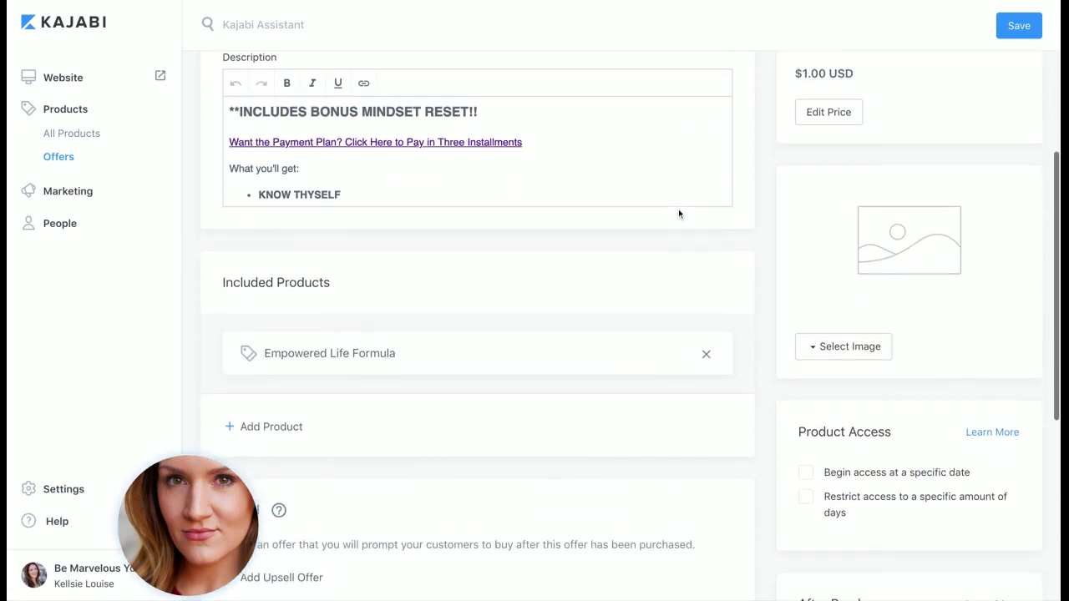
pyautogui.scroll(5, 678, 214)
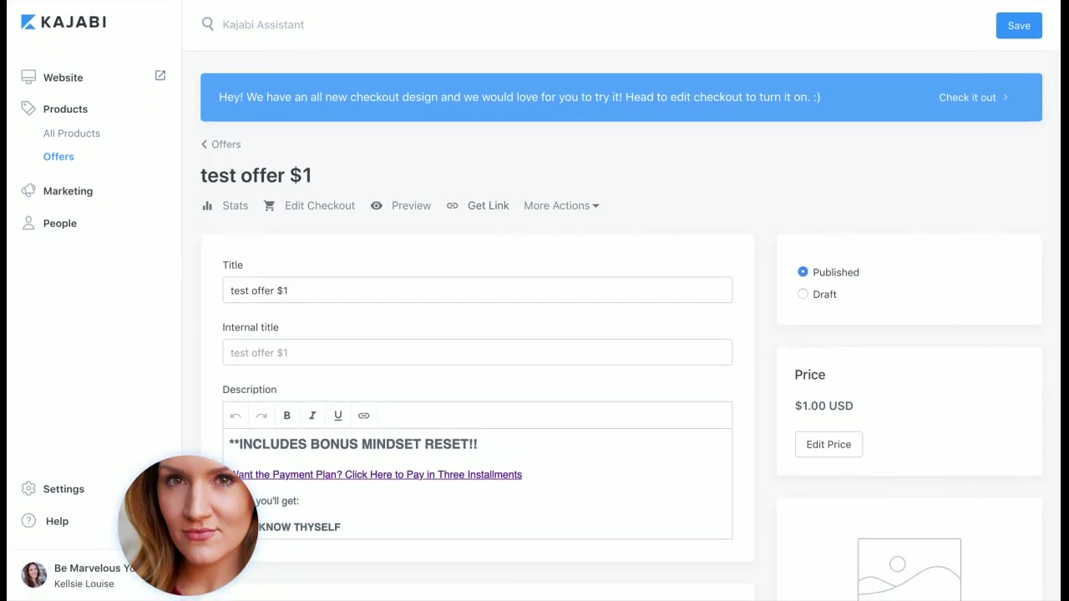